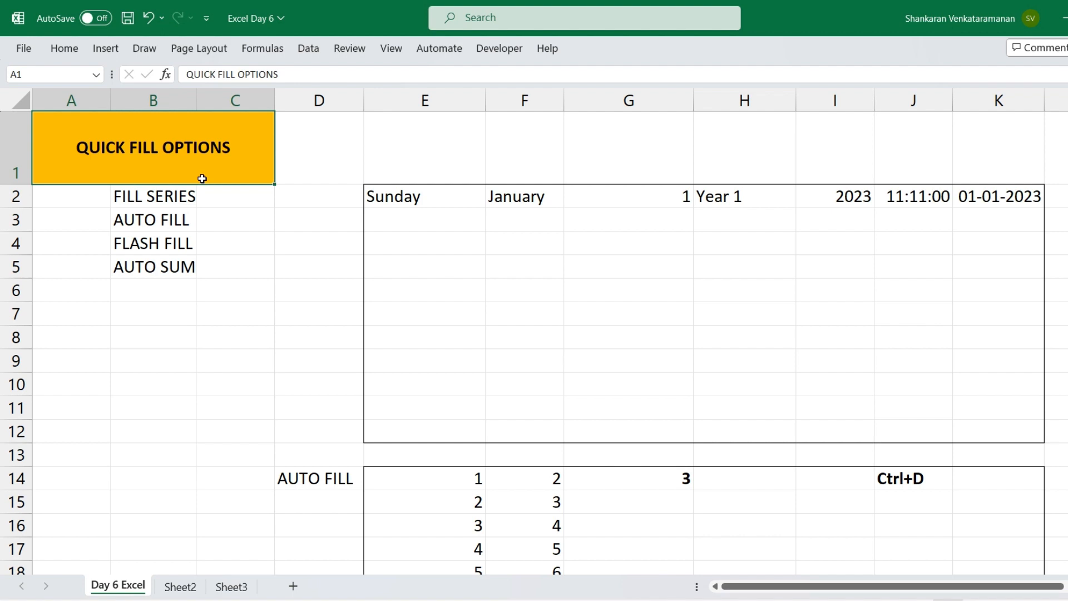
left_click(155, 201)
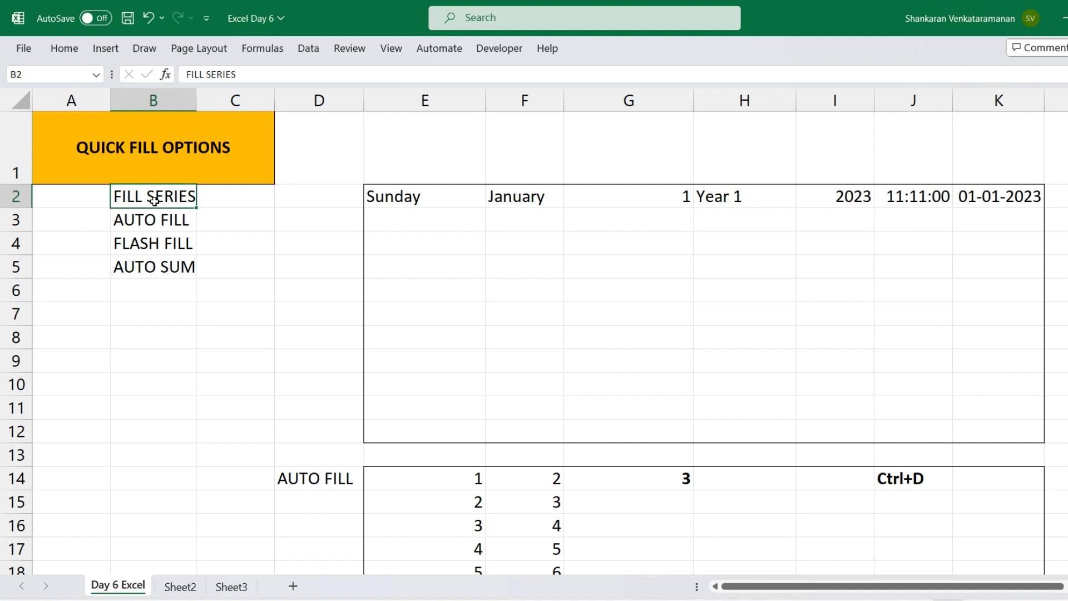
left_click(153, 248)
left_click(160, 269)
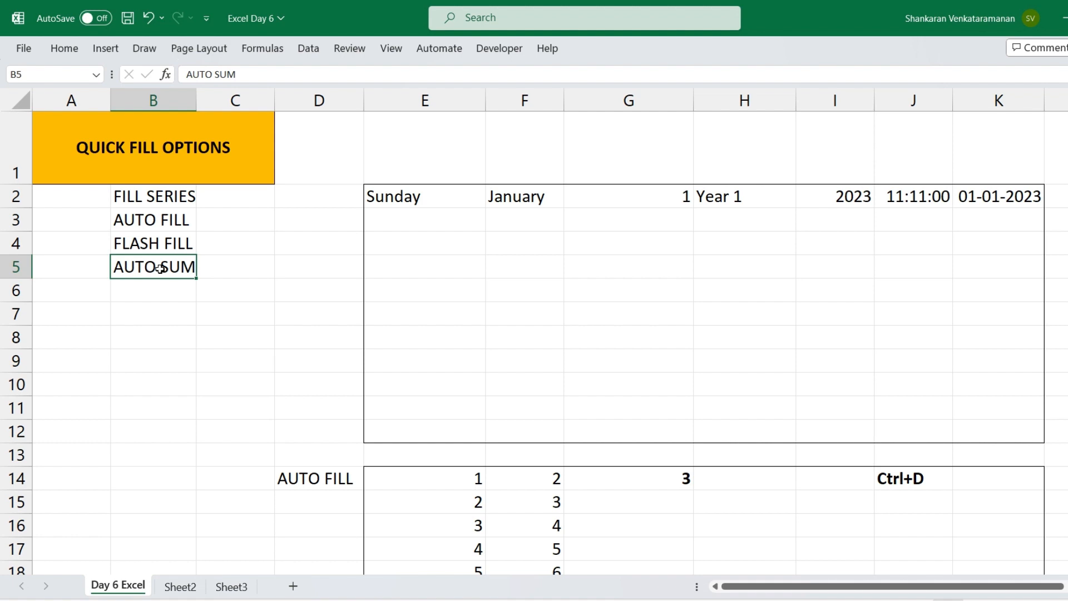
Fill the weekday series from Sunday in E2 down to E12 and check the repeating day names
left_click(440, 191)
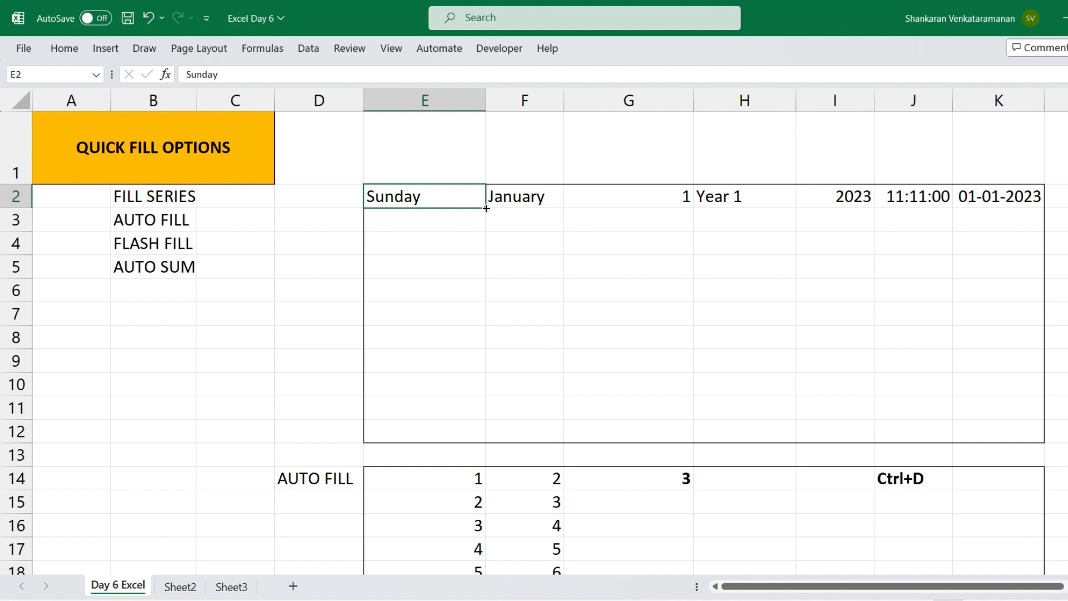
left_click_drag(486, 208, 482, 440)
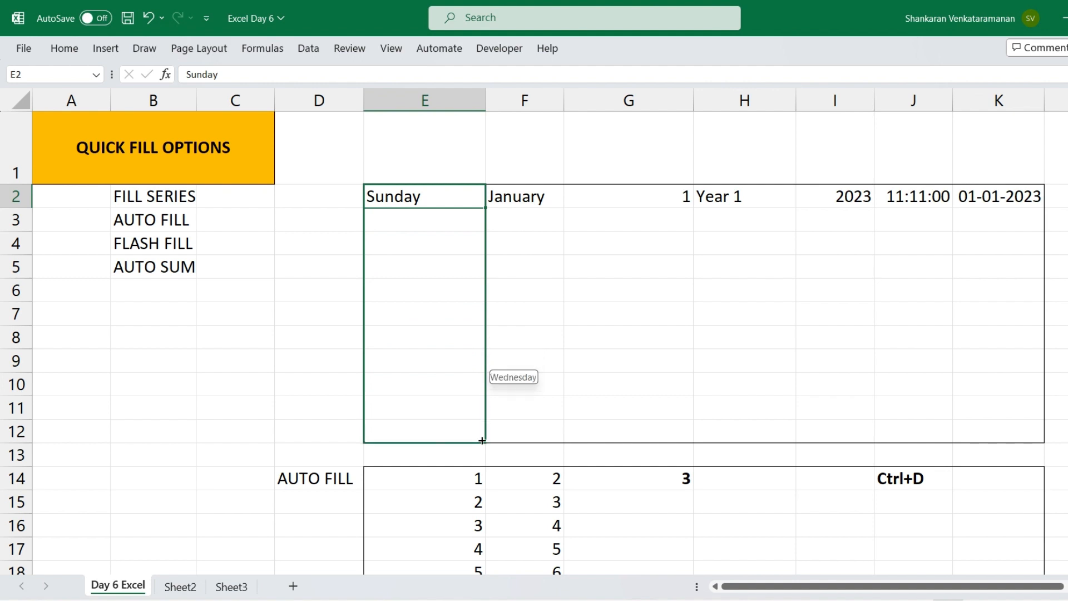
left_click_drag(482, 441, 482, 440)
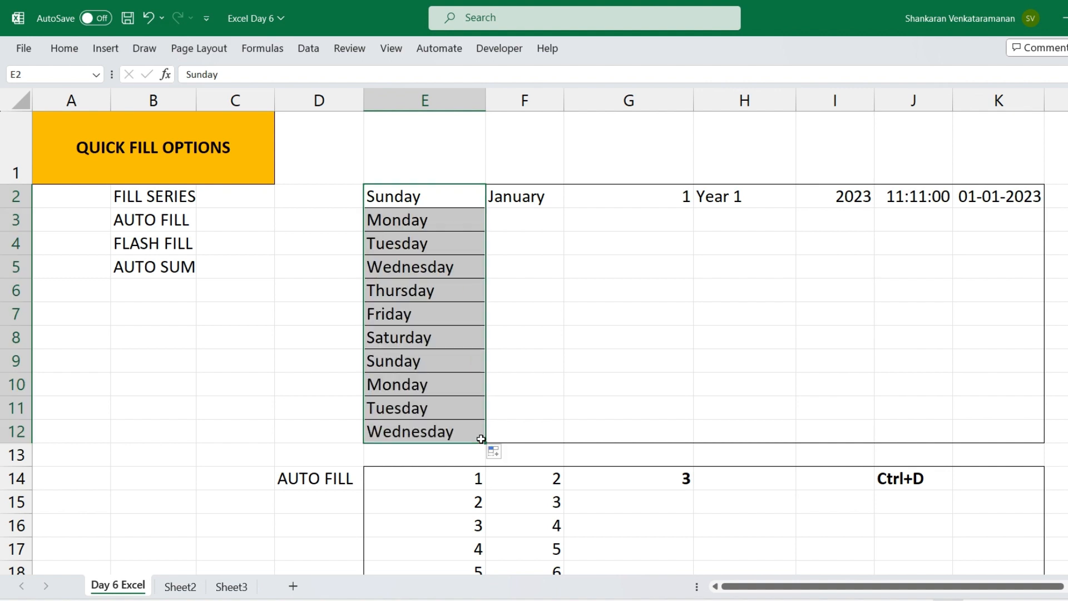
left_click(529, 365)
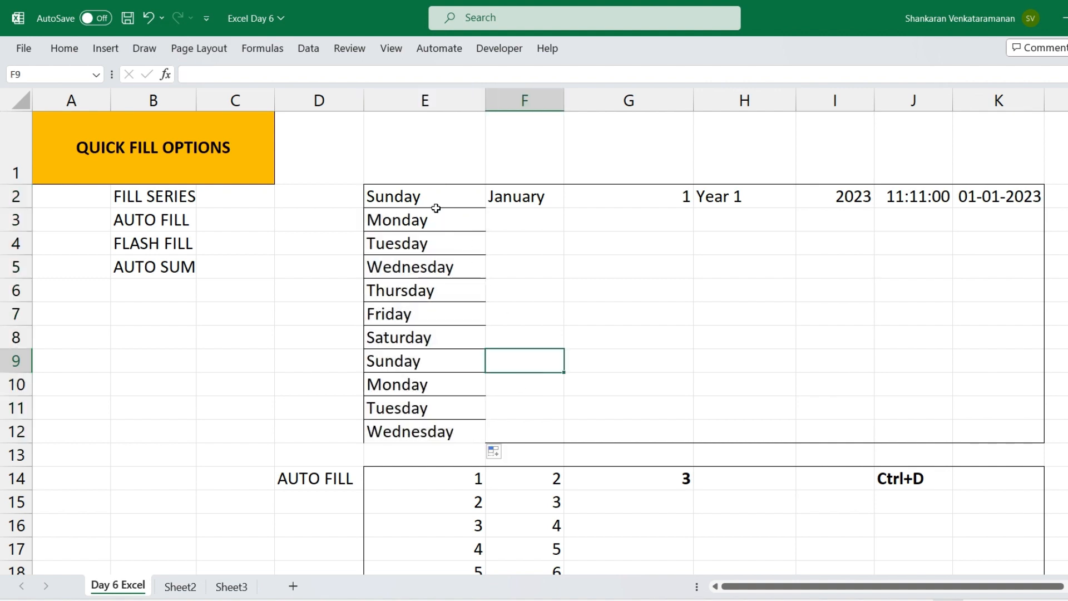
left_click_drag(431, 198, 442, 336)
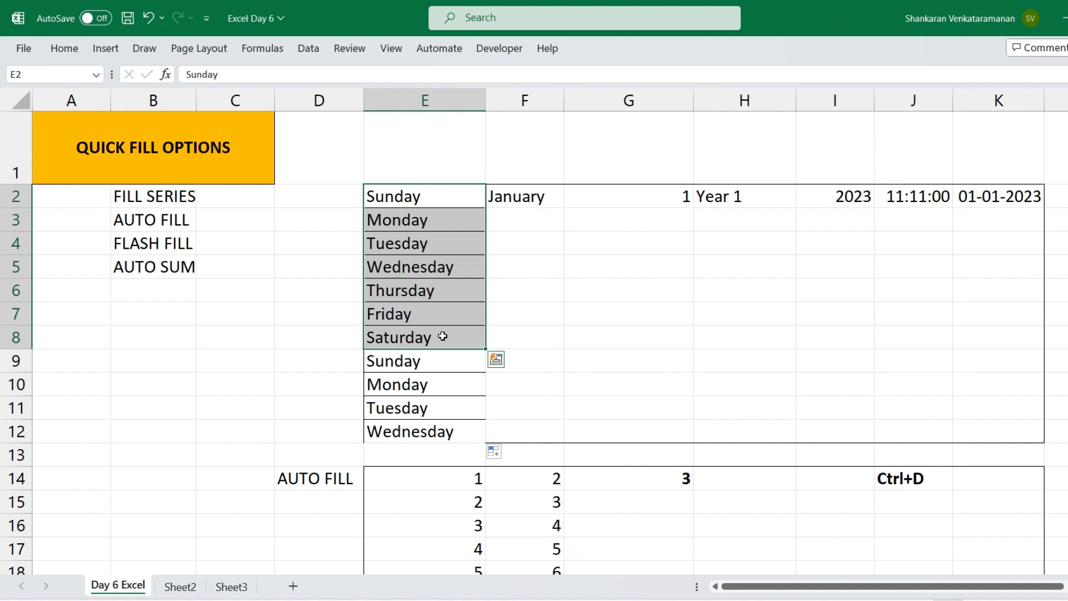
left_click(441, 368)
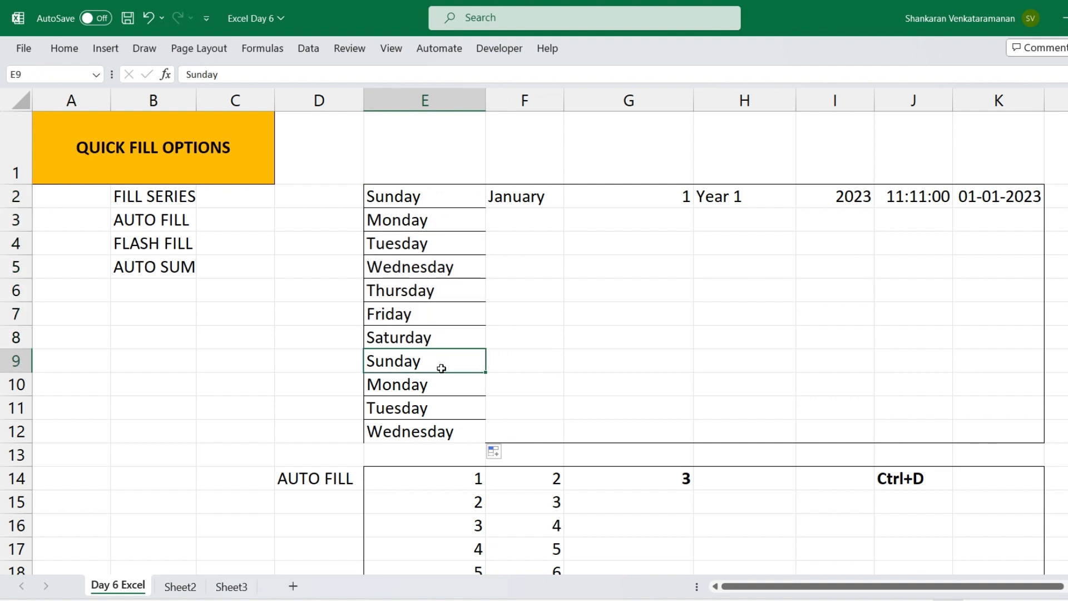
key("Down")
key("Down")
key("Down")
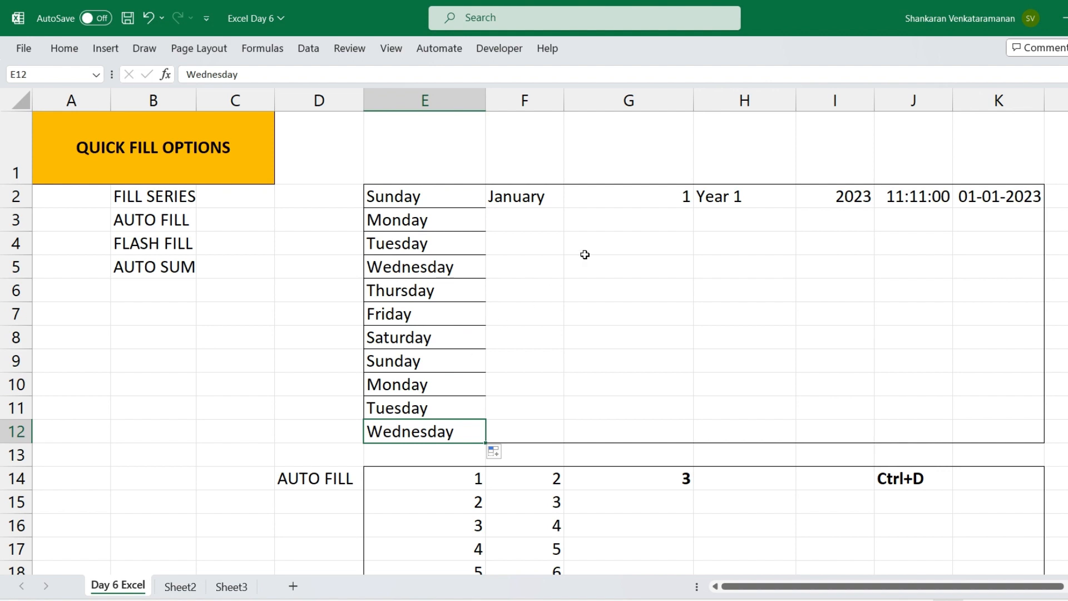
Fill the month series from January in F2 down to October in F11
left_click(537, 200)
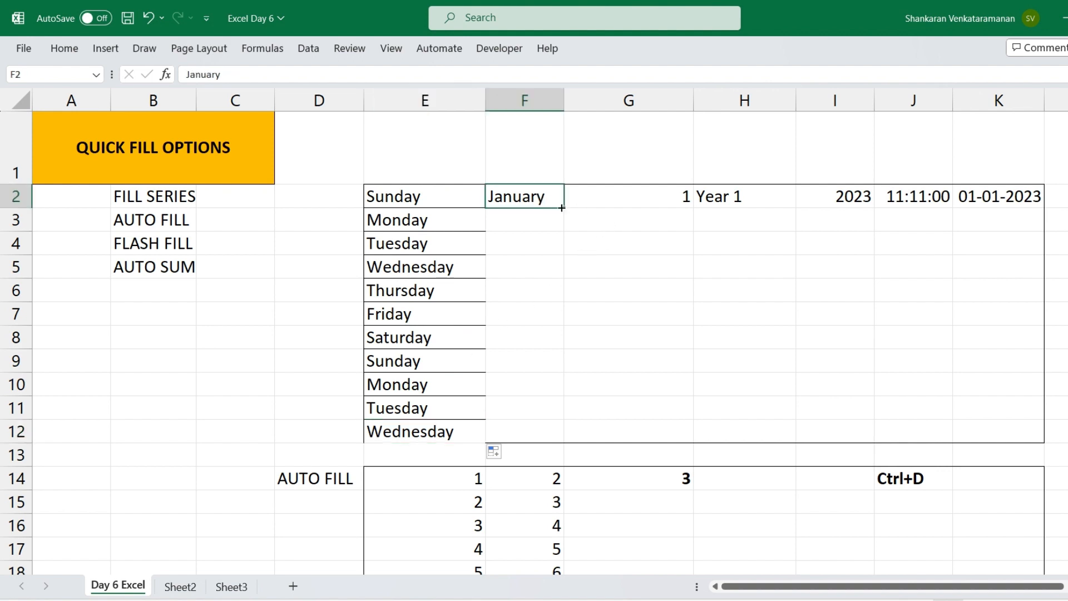
left_click_drag(564, 207, 562, 412)
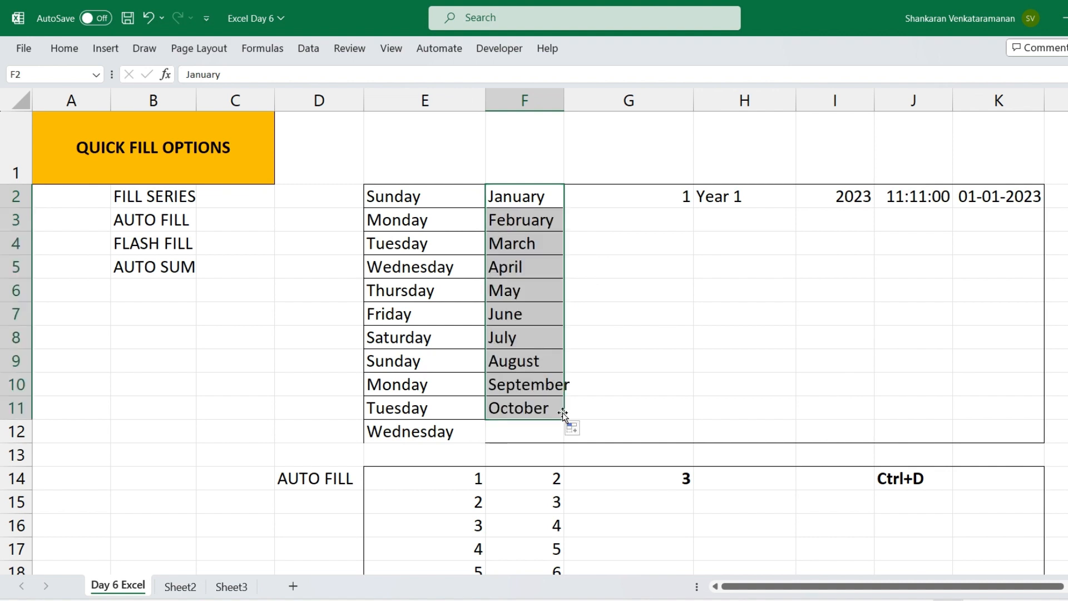
Try filling the month series across row 2 from F2 to K2, and undo that fill
left_click(506, 200)
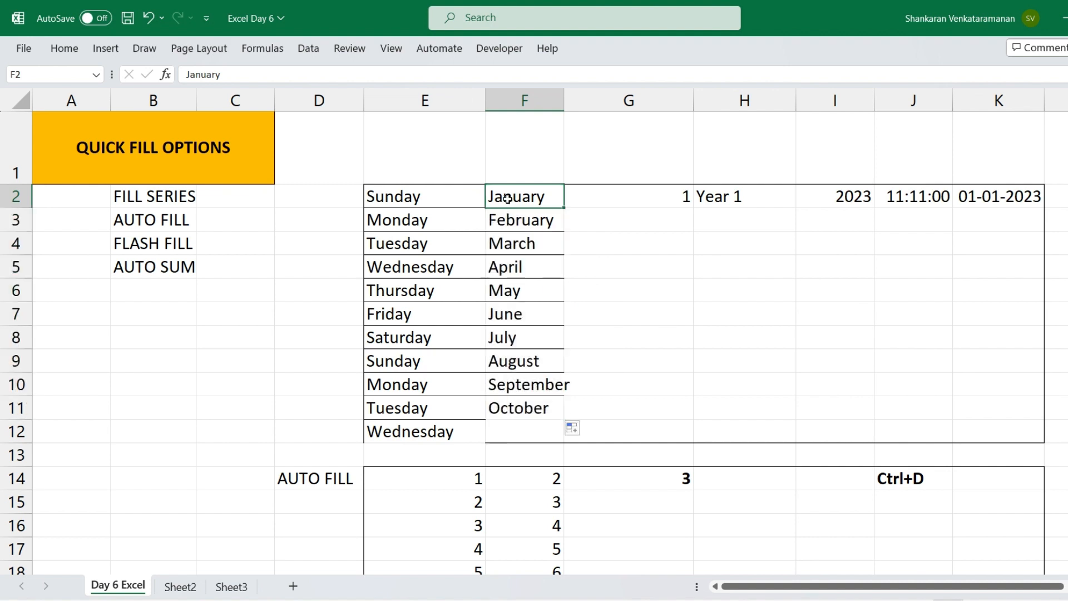
mouse_move(558, 210)
left_mouse_down()
mouse_move(822, 207)
mouse_move(1002, 185)
left_mouse_up()
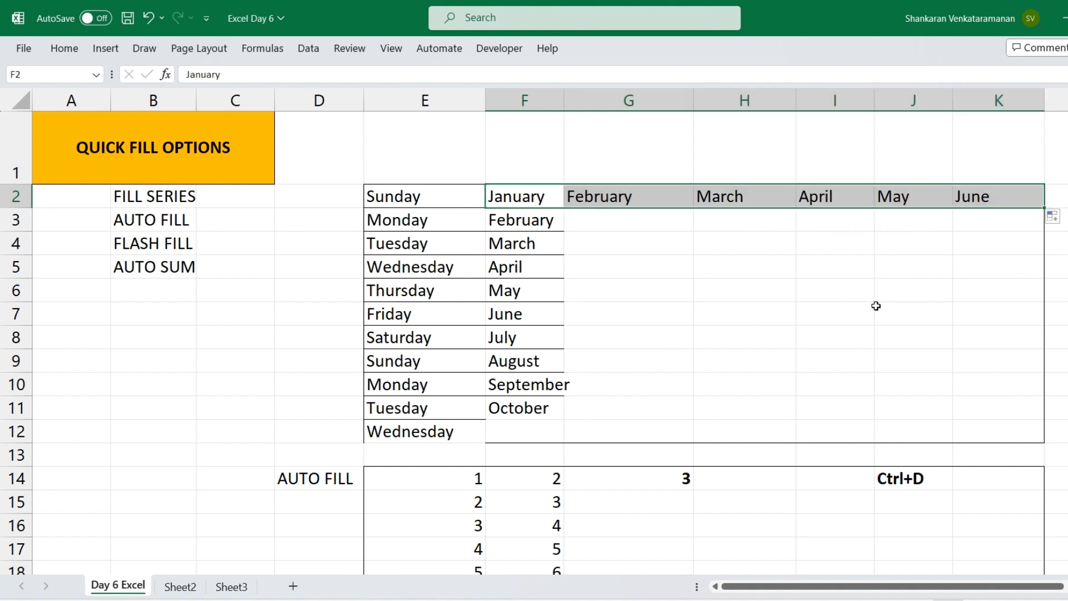
key("ctrl+z")
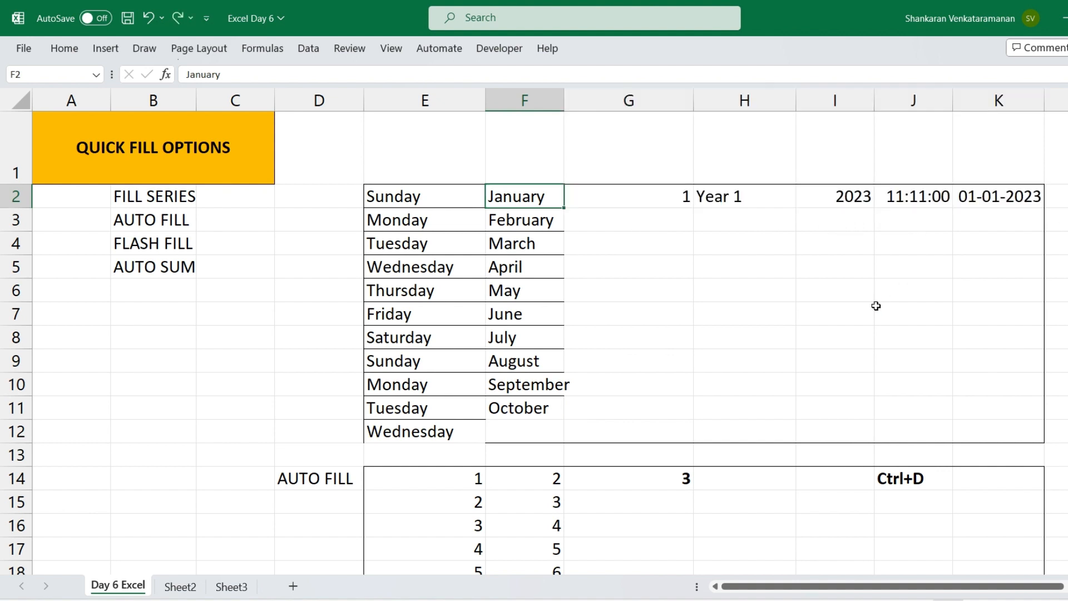
Fill the 1 in G2 down to G10 and switch the result to Fill Series
left_click(622, 196)
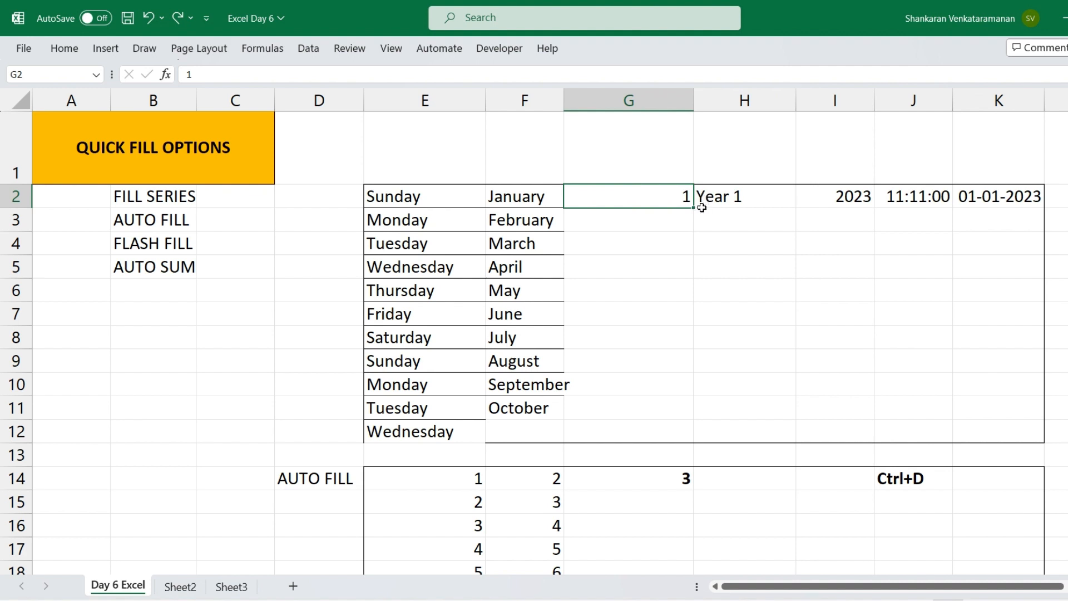
left_click_drag(694, 208, 682, 402)
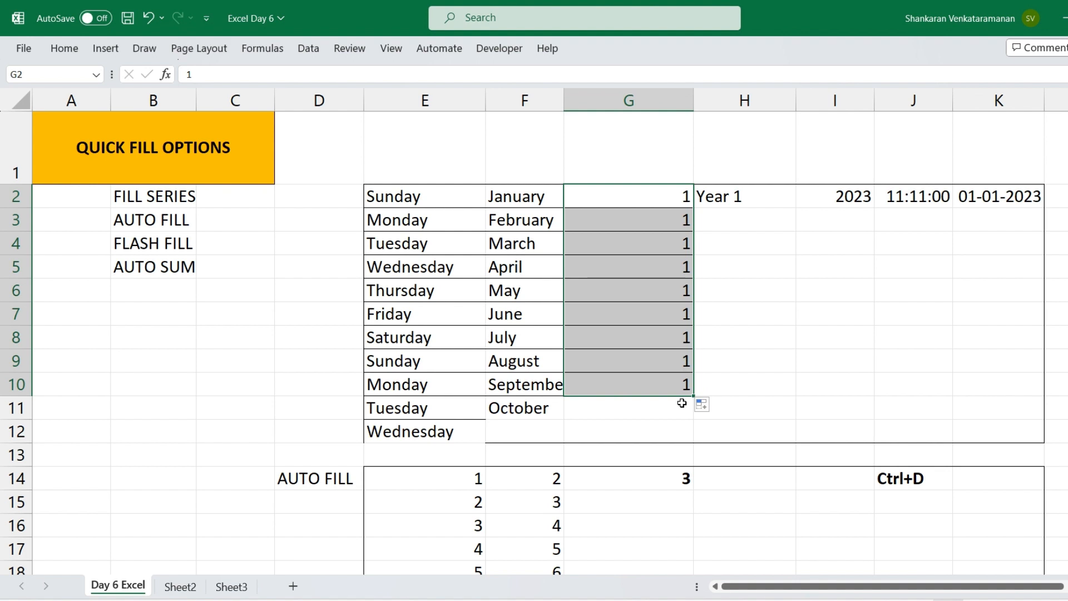
left_click(717, 410)
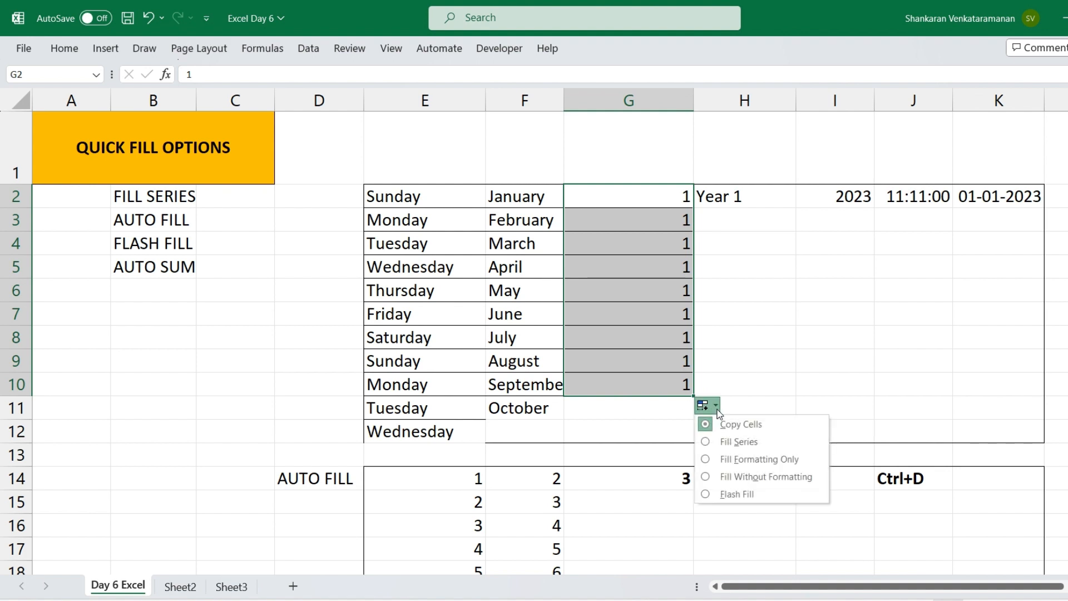
left_click(789, 446)
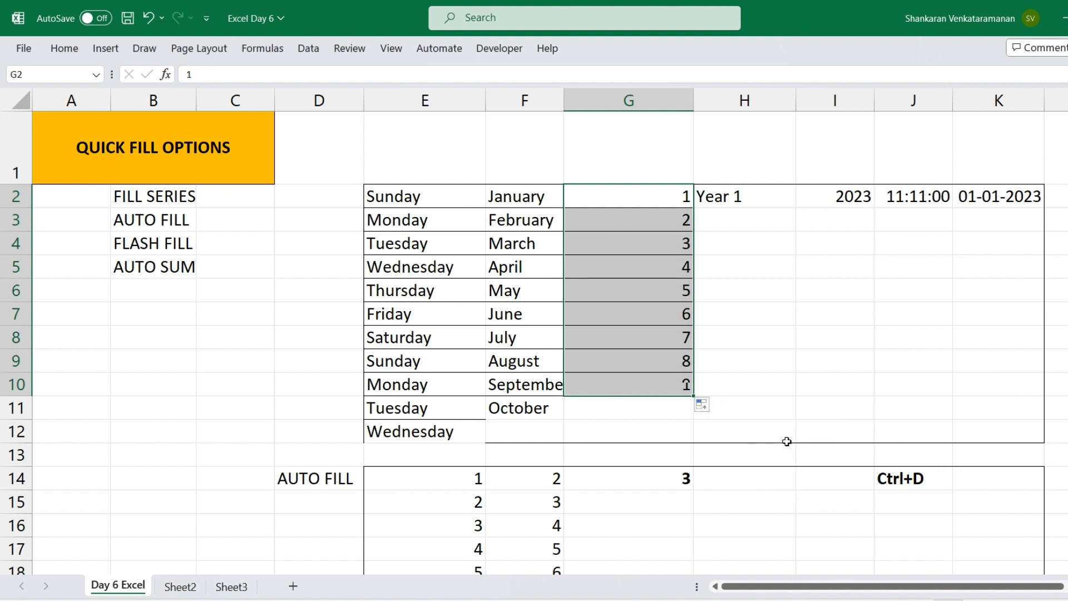
Clear the filled numbers from G3:G10, keeping the 1 in G2
left_click(825, 376)
left_click_drag(649, 214, 648, 385)
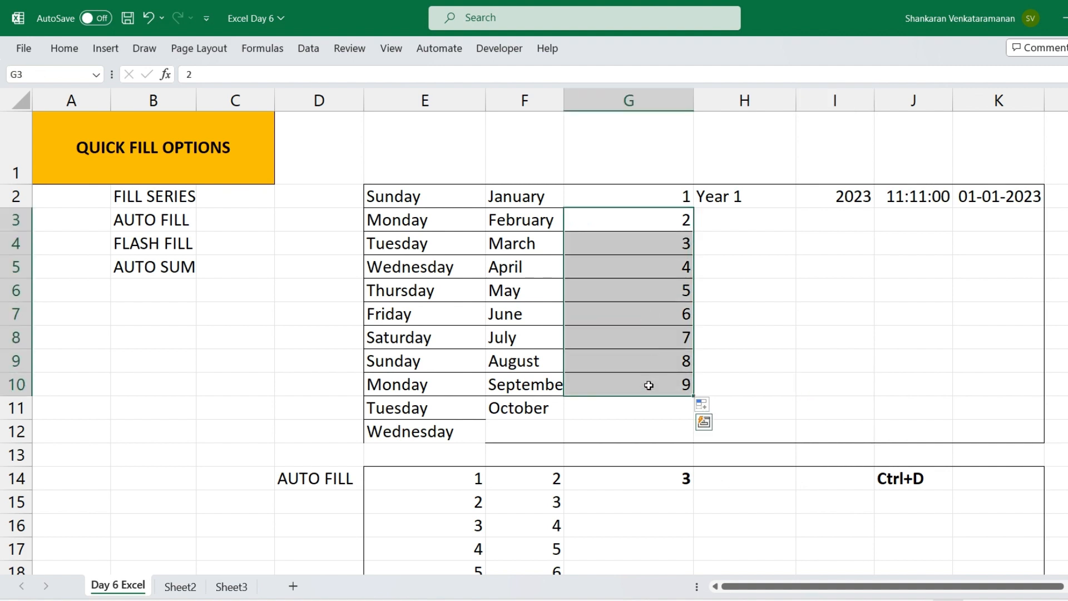
key("Delete")
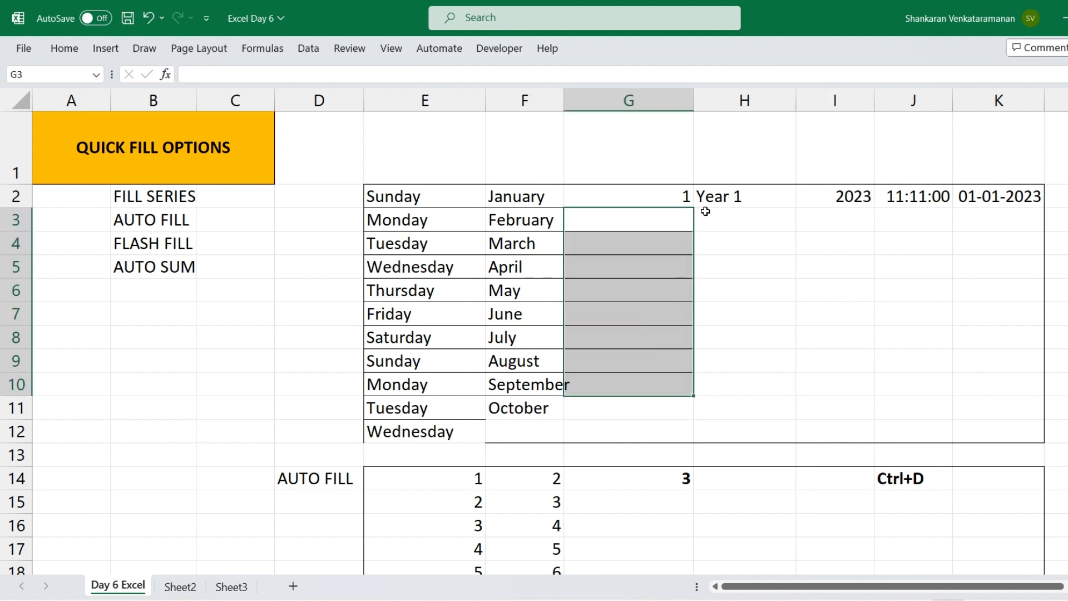
Enter 2 in G3 and extend the 1, 2 pattern of G2:G3 down to 10 in G11
left_click(640, 195)
key("Down")
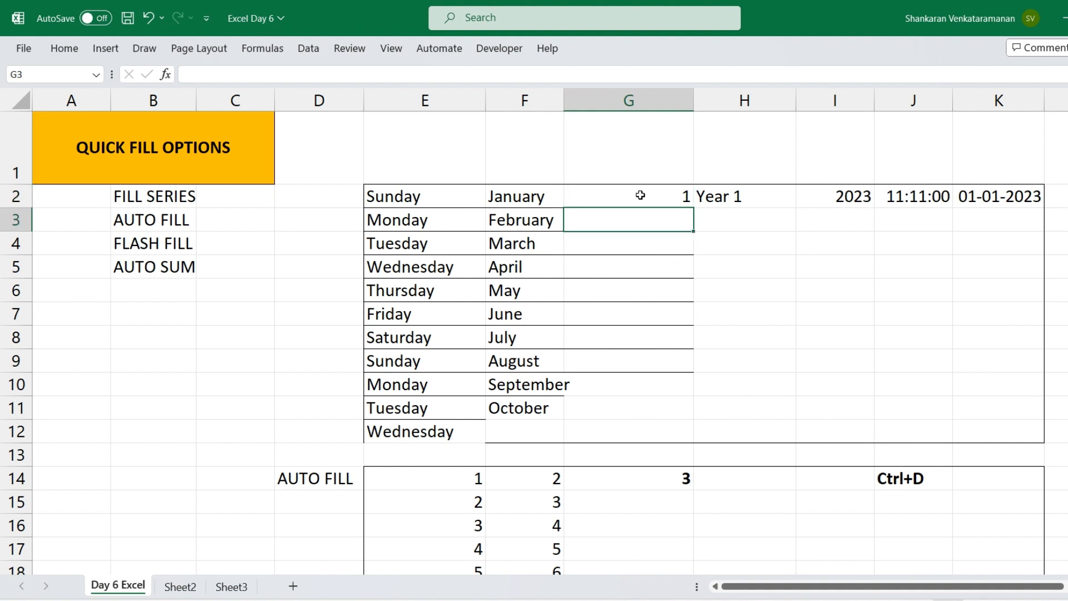
type("2")
key("Return")
left_click_drag(641, 195, 641, 217)
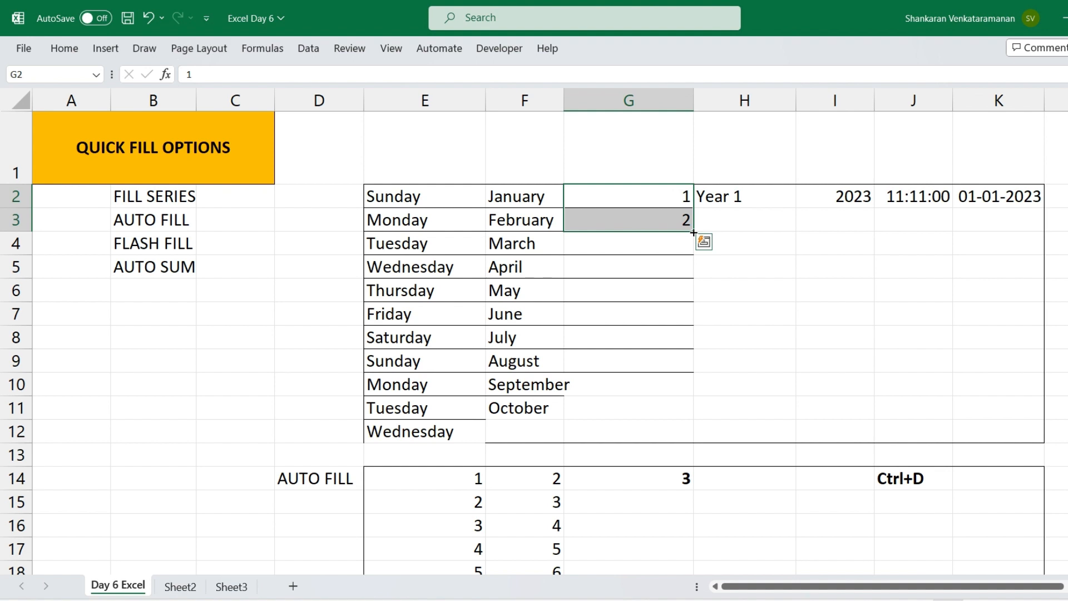
left_click_drag(693, 233, 688, 409)
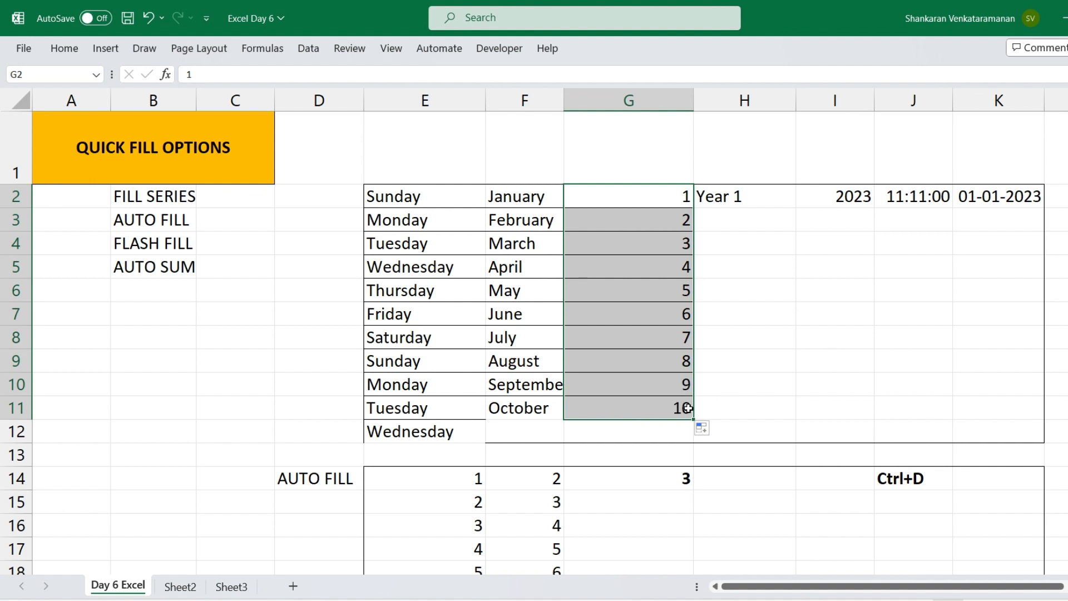
Fill the labels from Year 1 in H2 down to H8, and 2023 in I2 down to I9 using the Fill Series option
left_click(759, 192)
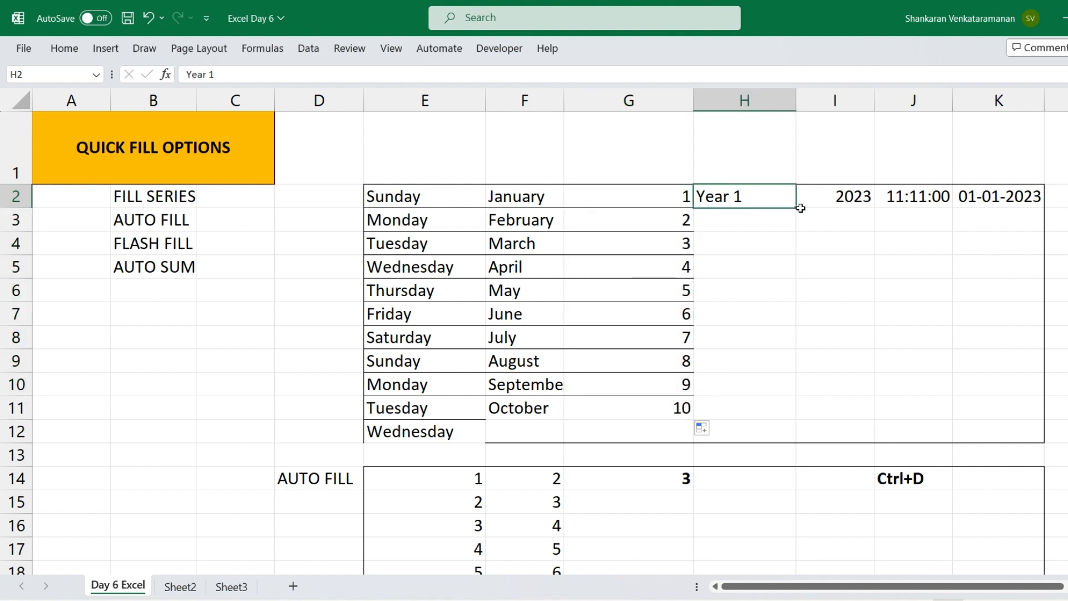
left_click_drag(798, 208, 795, 349)
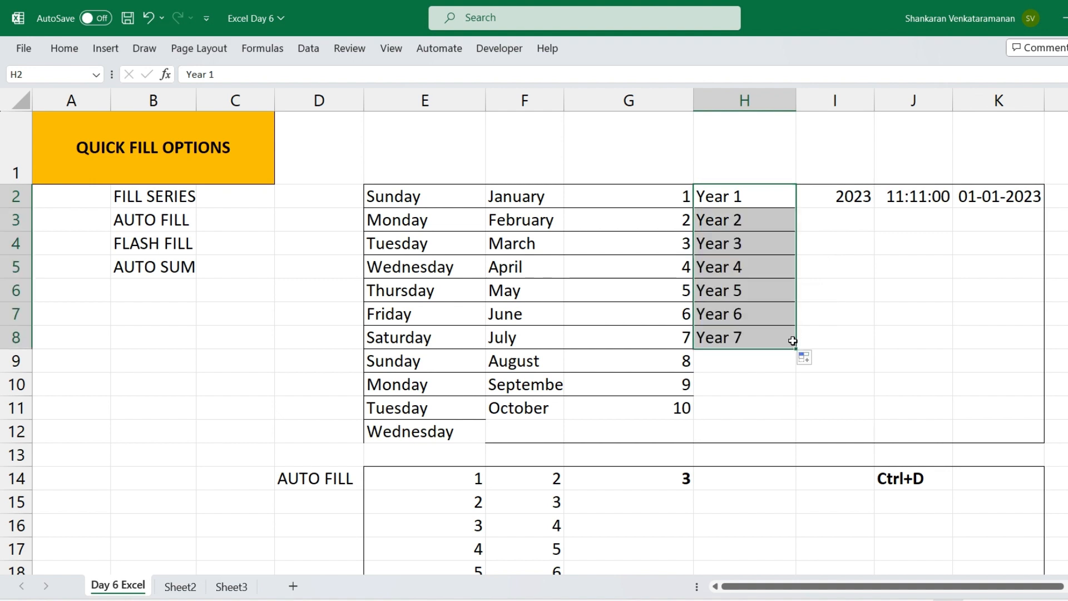
left_click(842, 197)
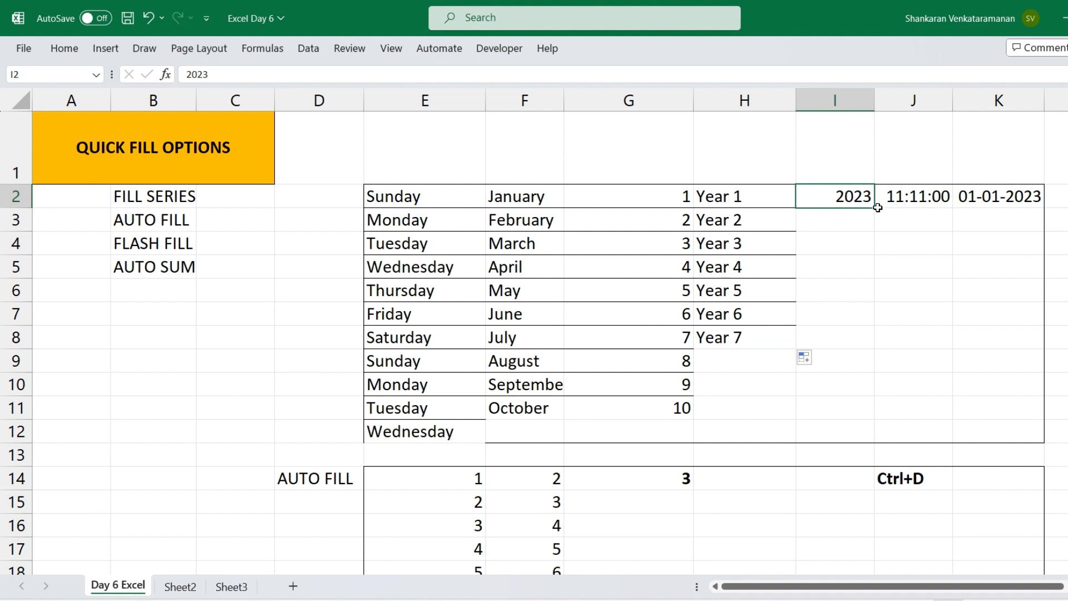
left_click_drag(875, 208, 863, 375)
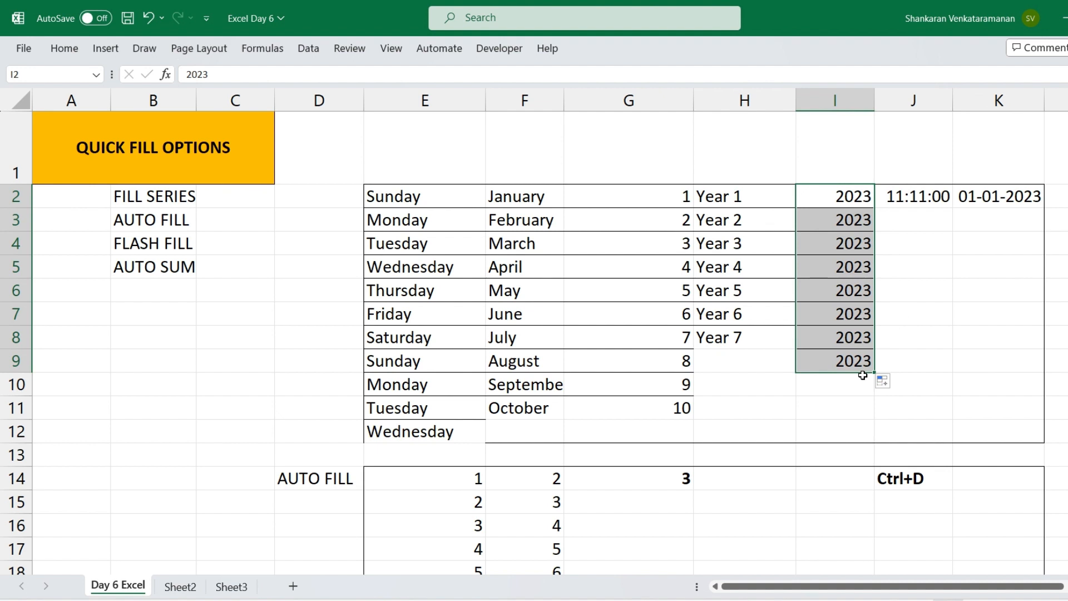
left_click(899, 385)
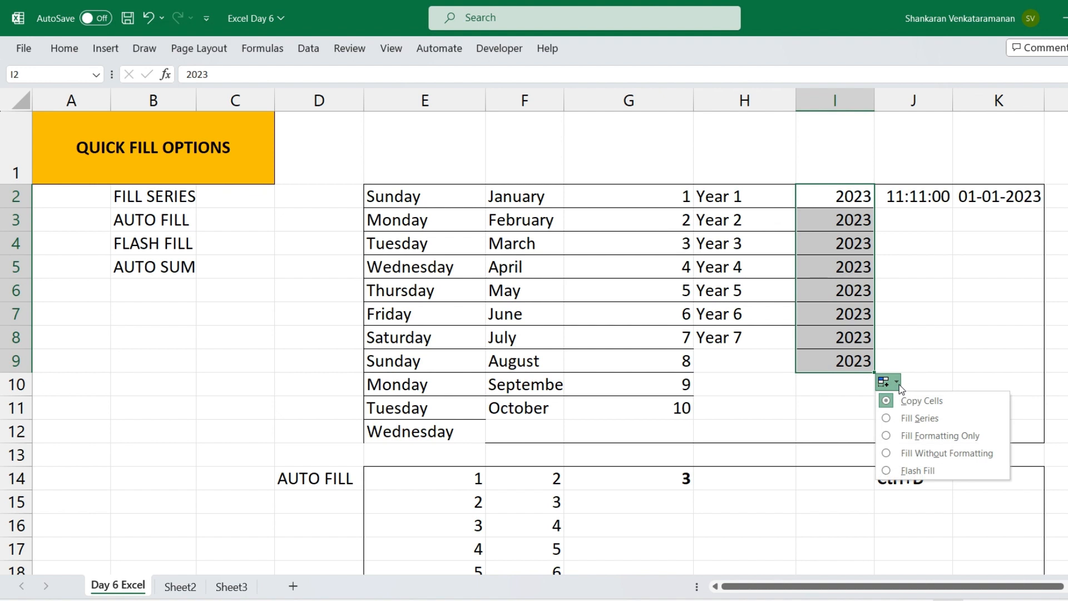
left_click(950, 418)
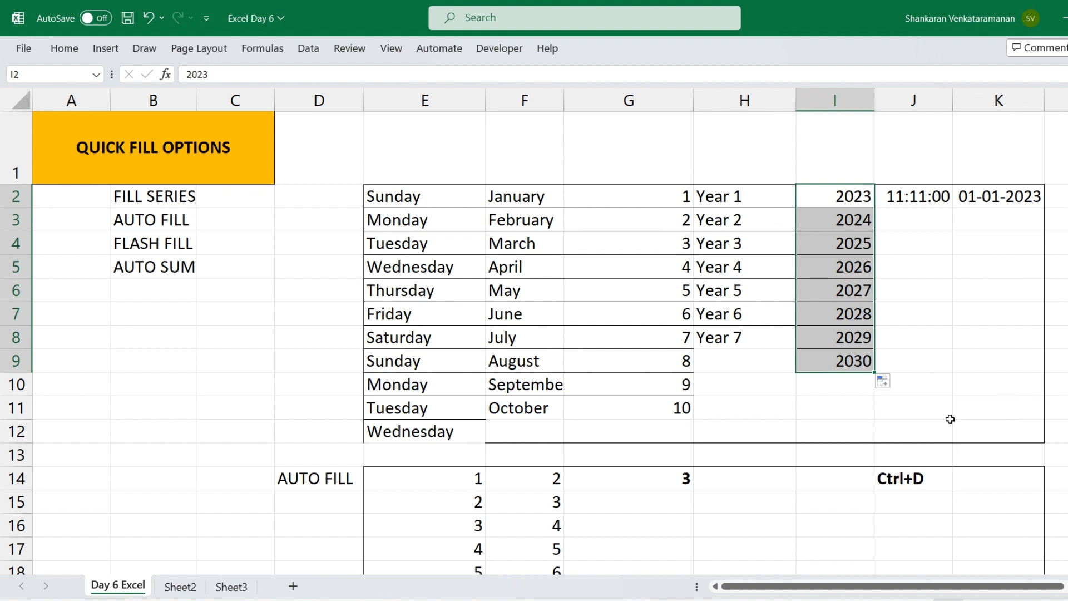
left_click(826, 197)
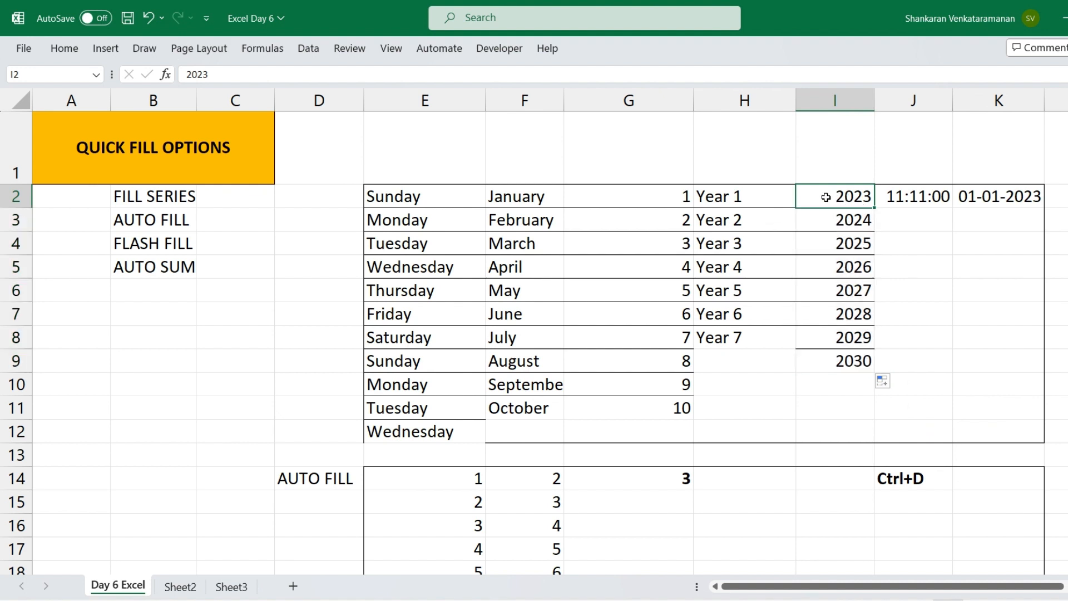
Fill the hourly time series from 11:11:00 in J2 down to J10 and check the resulting times
left_click(906, 197)
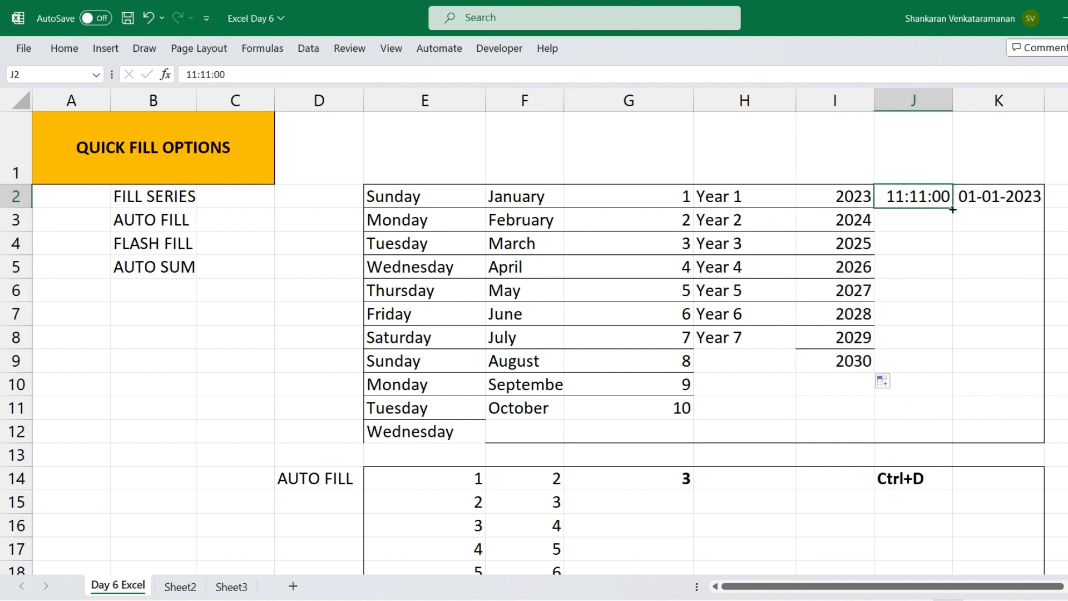
left_click_drag(953, 210, 944, 391)
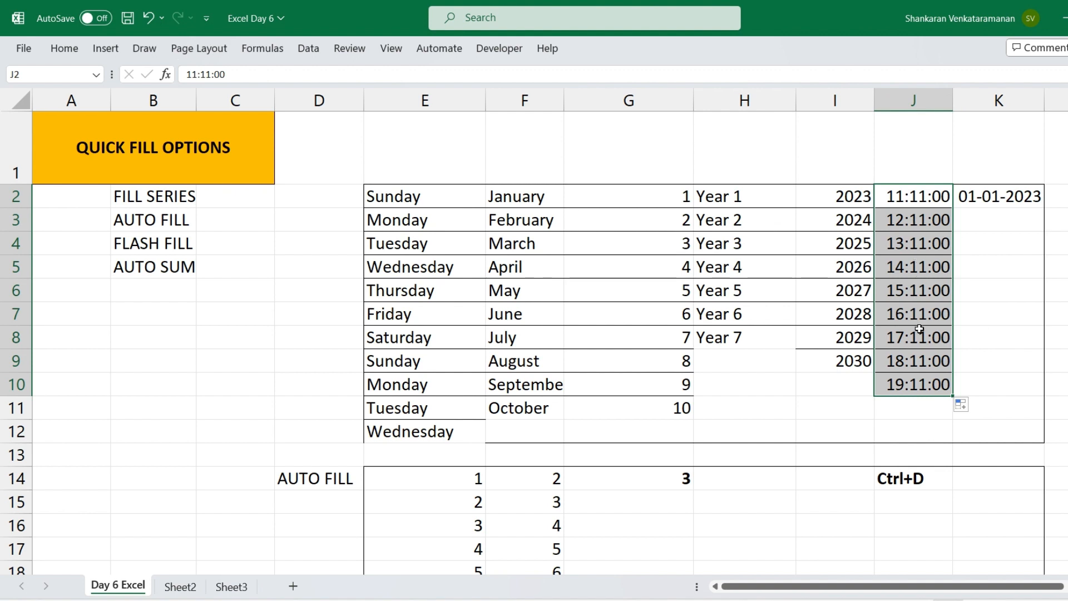
left_click(909, 197)
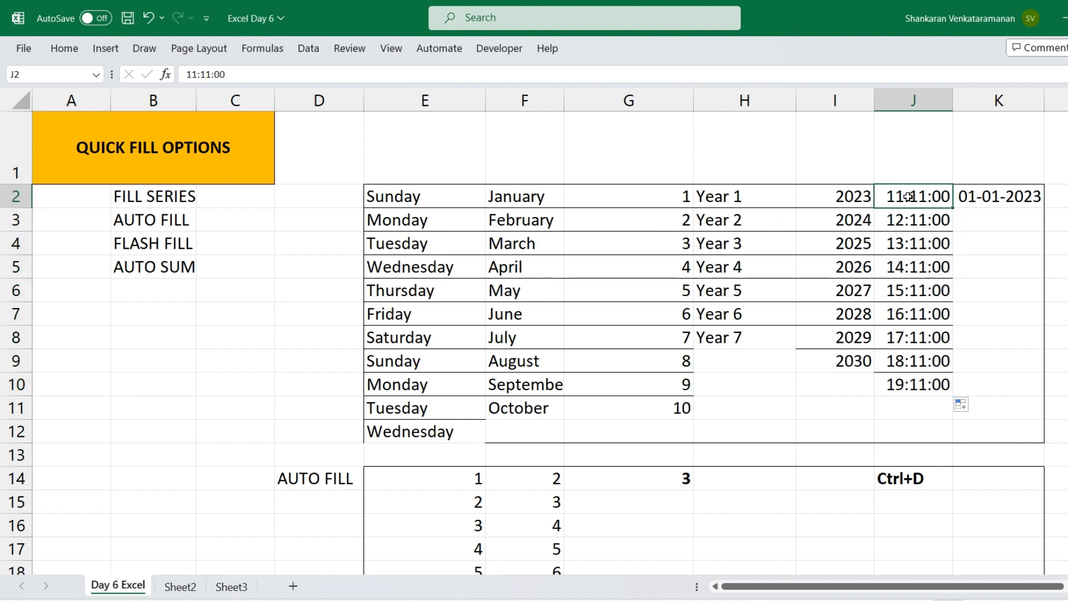
key("Down")
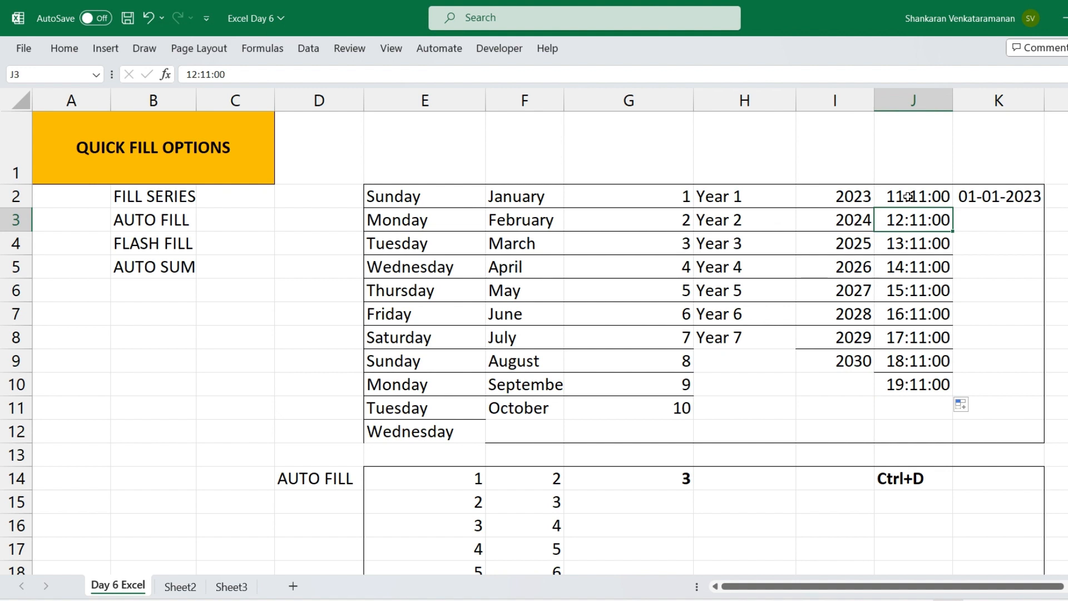
key("Down")
key("Down")
key("Down")
key("Down")
key("Down")
key("Down")
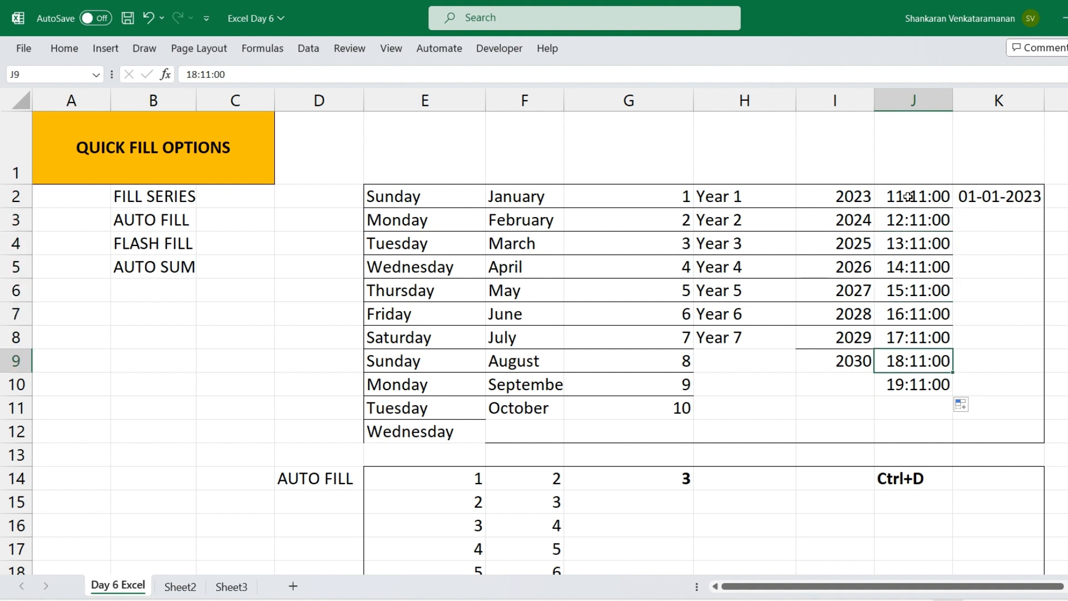
Fill the daily date series from 01-01-2023 in K2 down to 10-01-2023 in K11
left_click(982, 200)
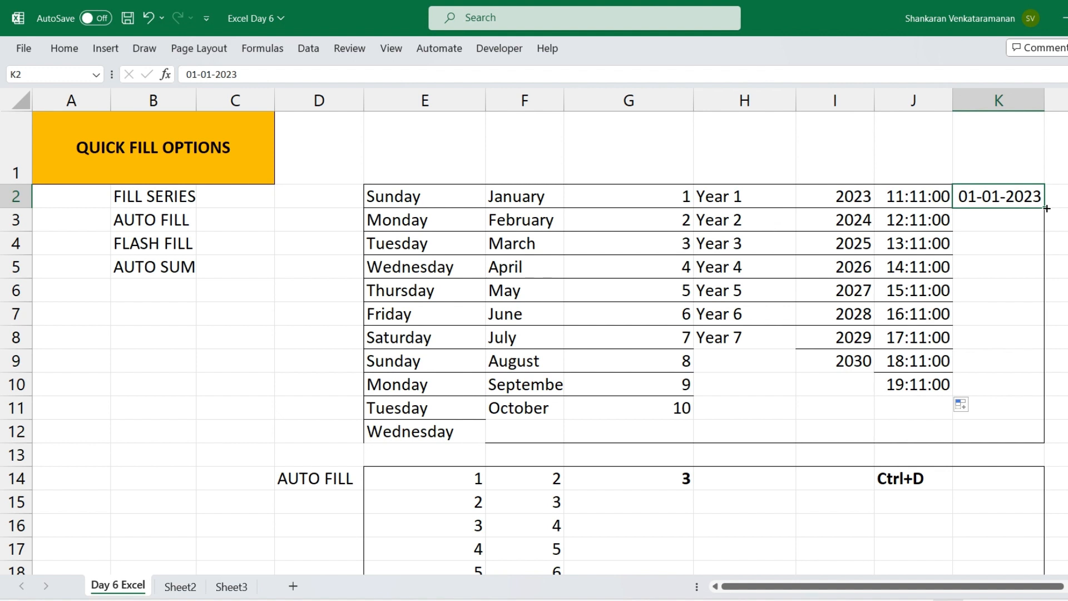
left_click_drag(1046, 209, 1047, 410)
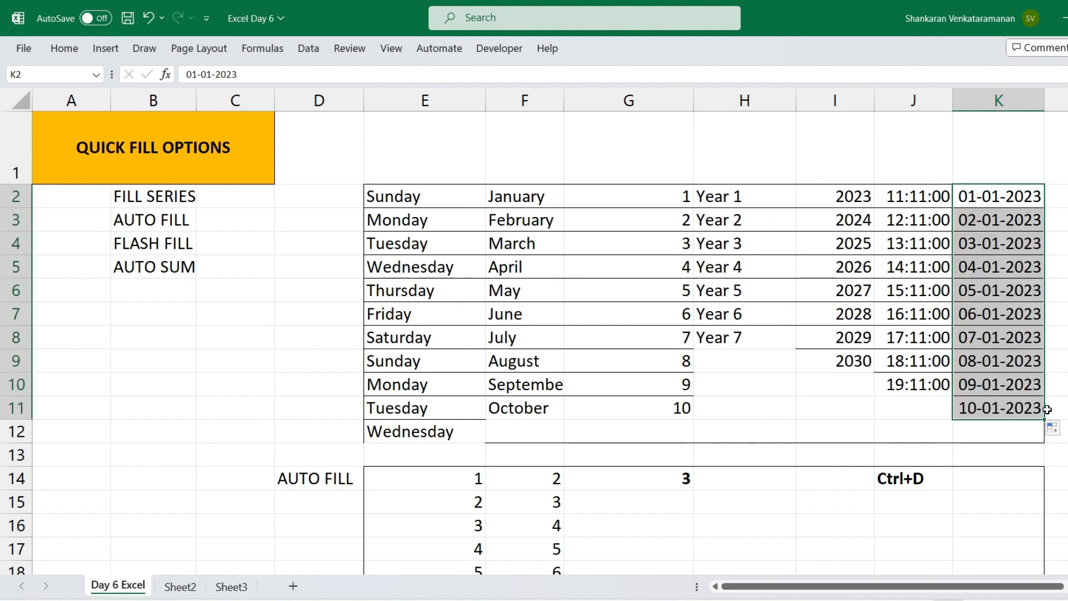
left_click_drag(422, 219, 933, 405)
left_click(663, 381)
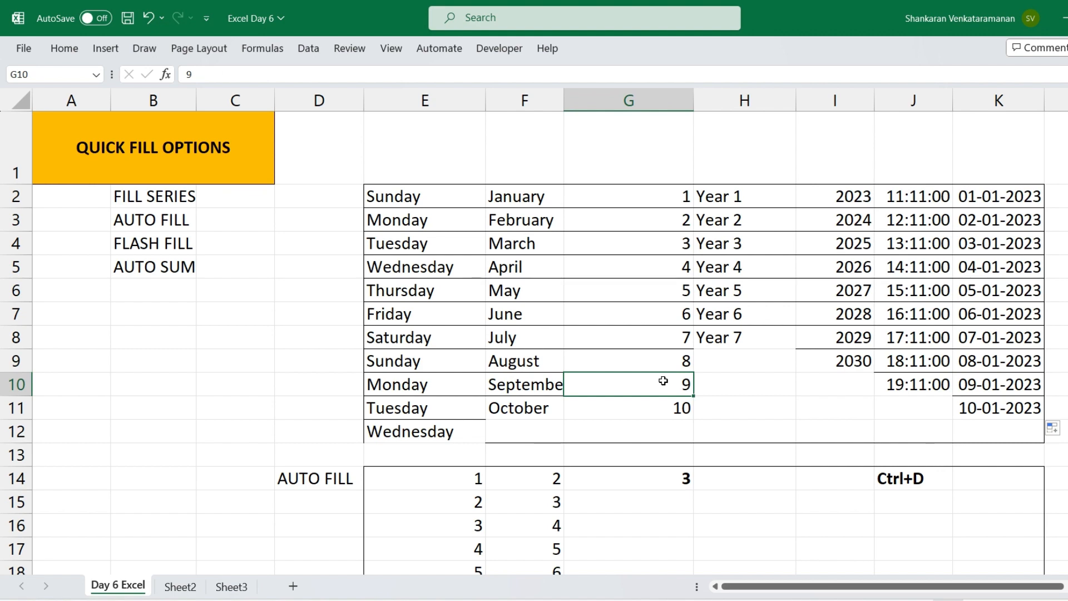
Enter the formula =SUM(E14,F14) in G14 of the AUTO FILL table to add the row's two numbers
key("Down")
key("Down")
key("Down")
key("Down")
key("Down")
key("Down")
key("Down")
key("Down")
key("Down")
key("Down")
key("Down")
key("Down")
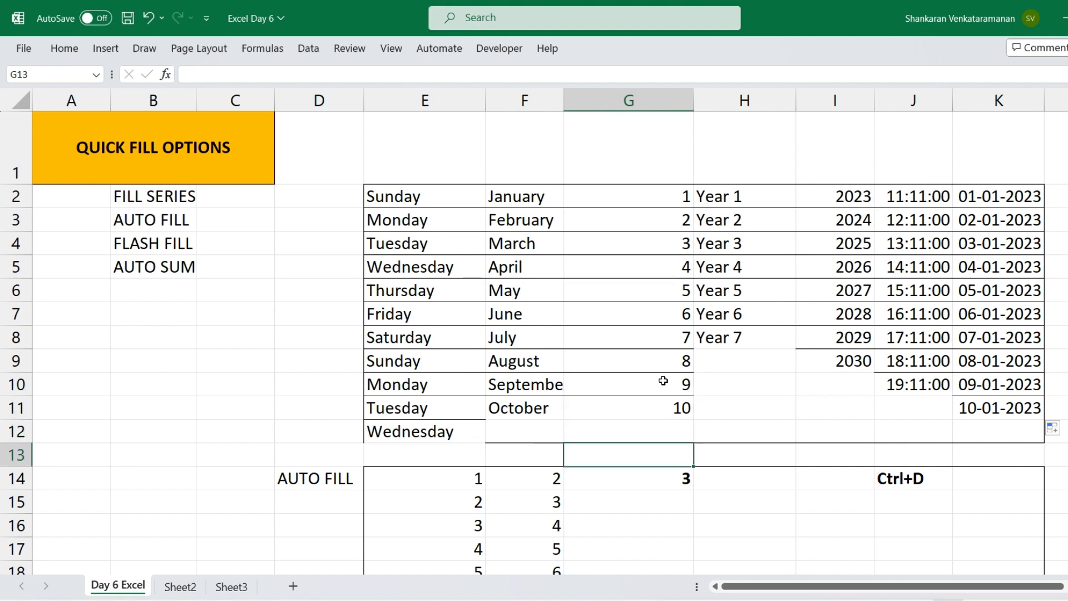
key("Down")
key("Down")
key("Down")
key("Down")
key("Down")
key("Down")
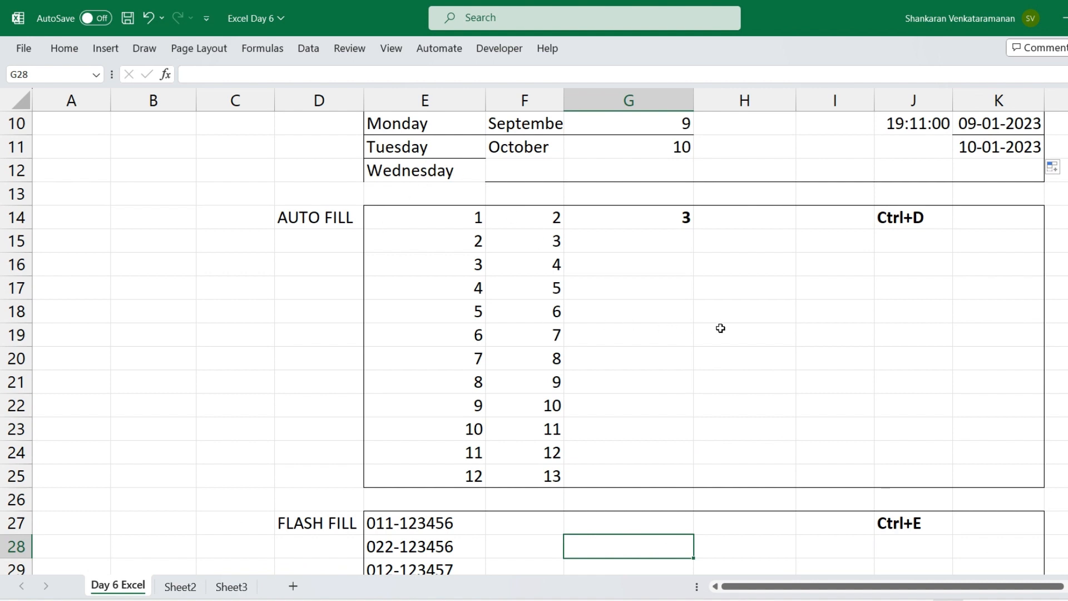
left_click(534, 216)
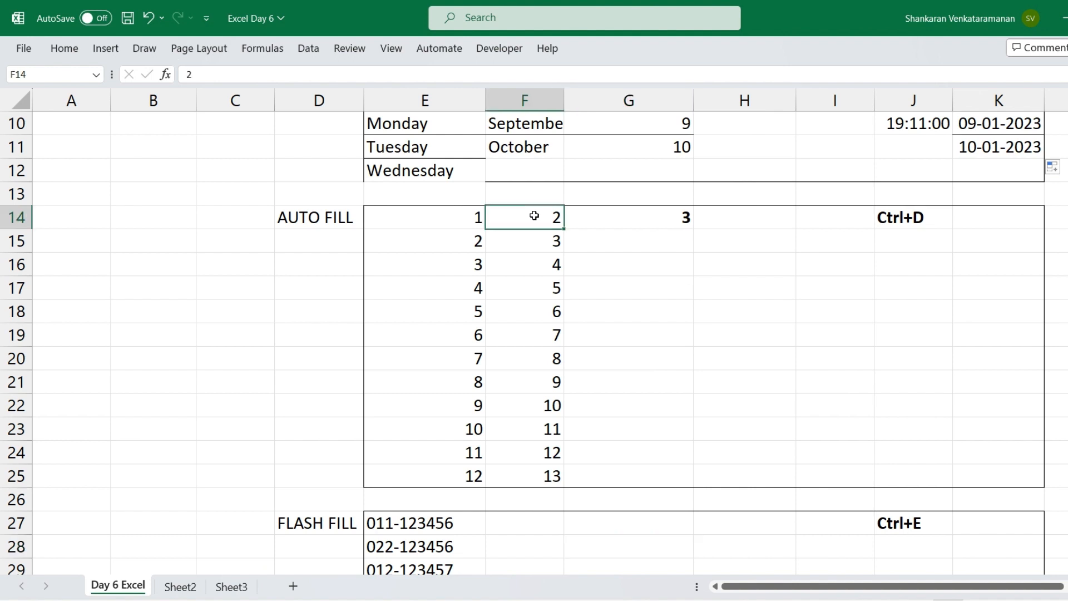
key("Right")
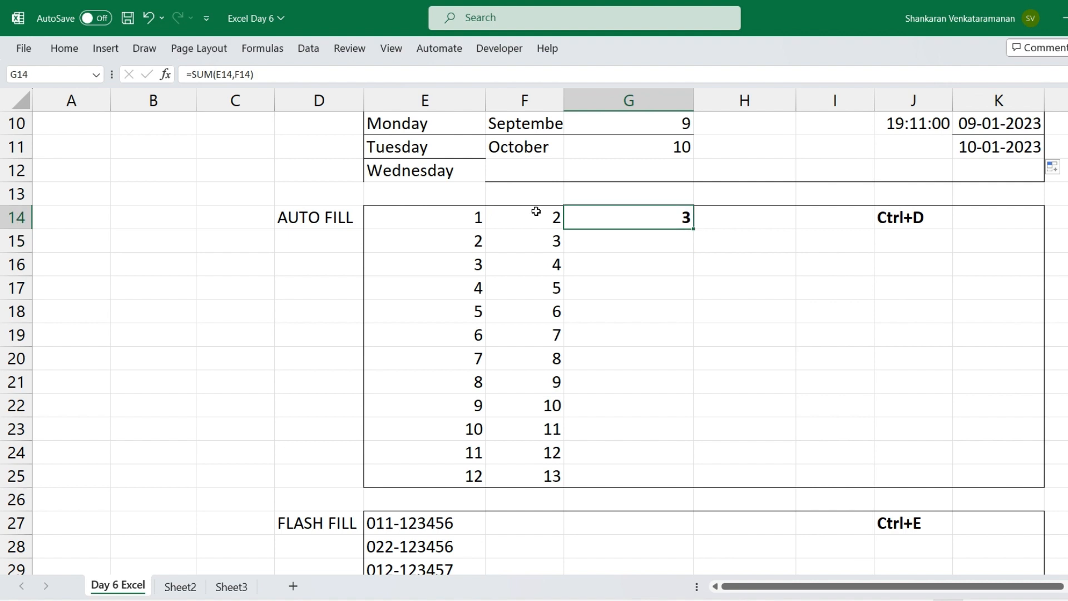
type("=")
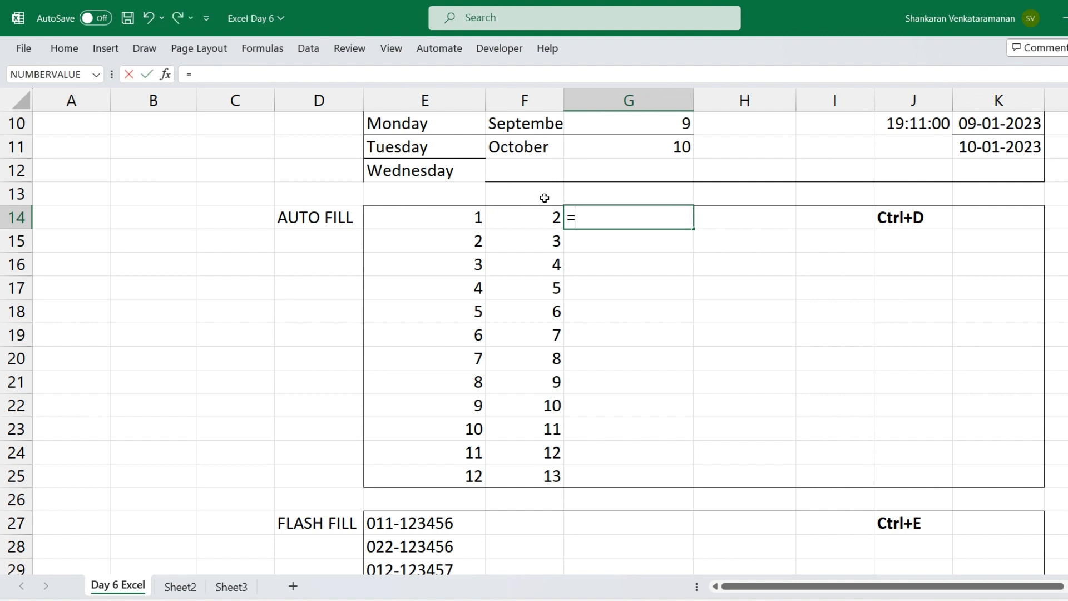
type("sum")
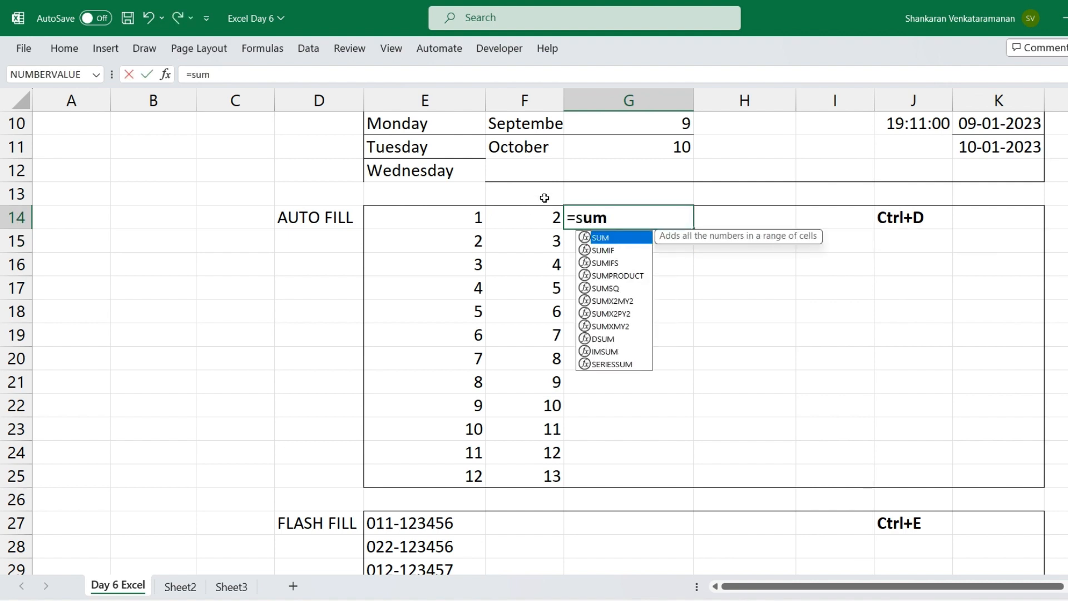
key("Tab")
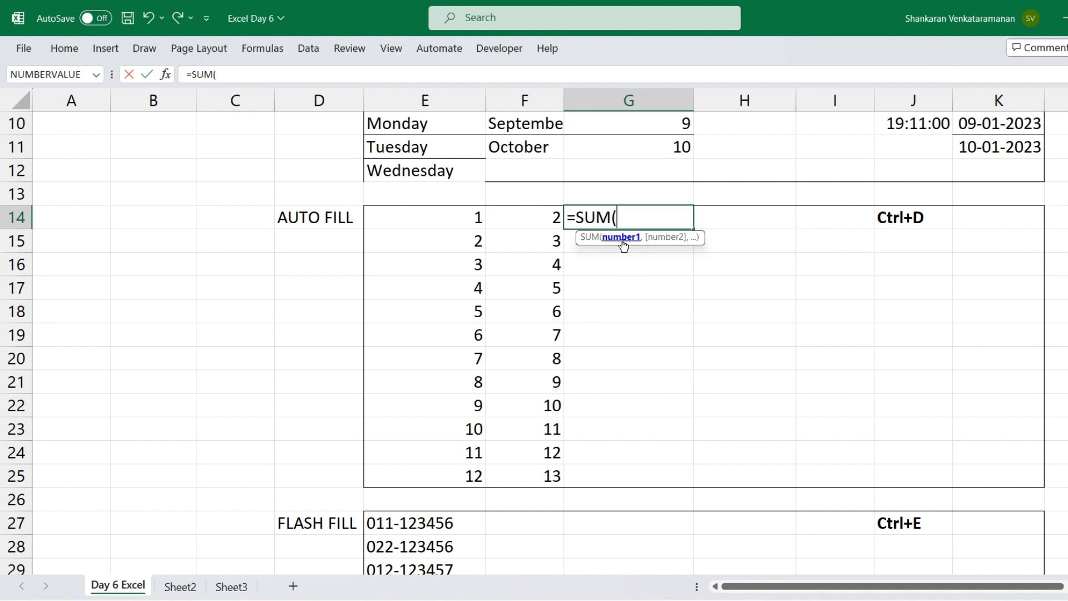
left_click(459, 209)
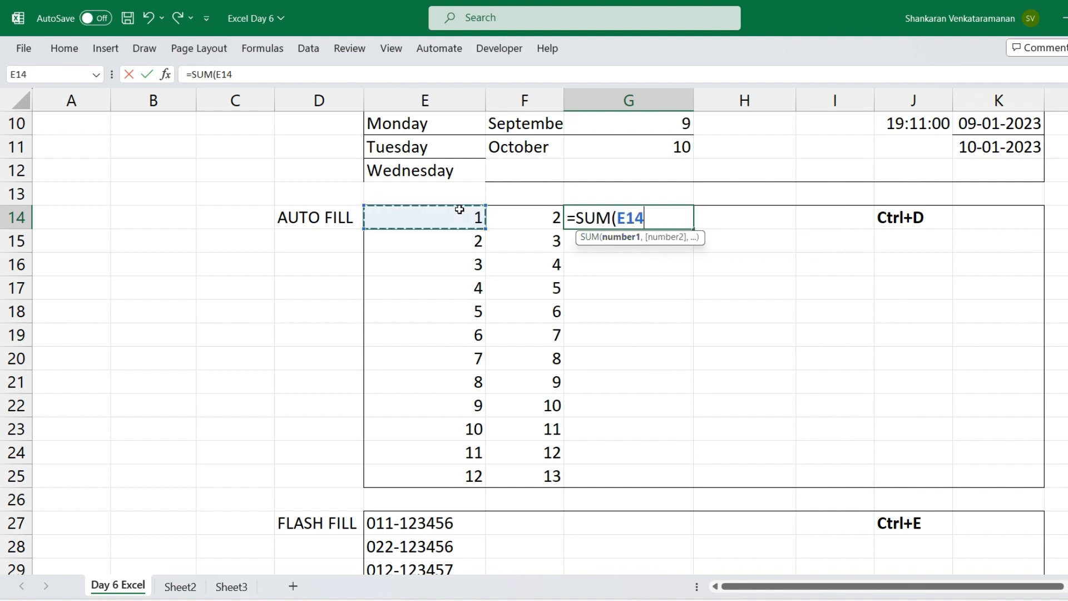
type(",")
left_click(508, 221)
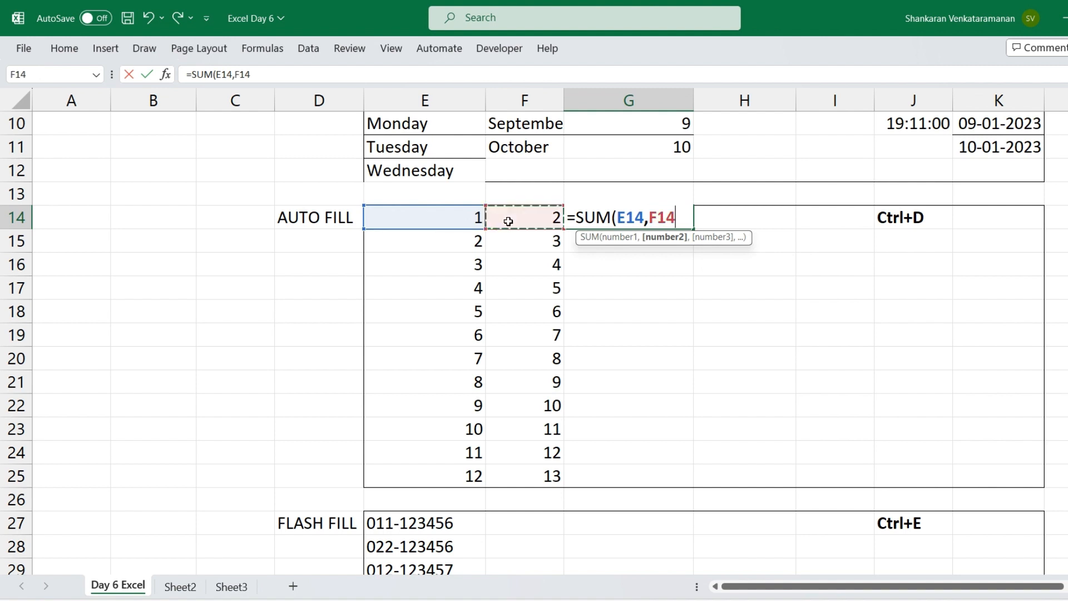
key("Return")
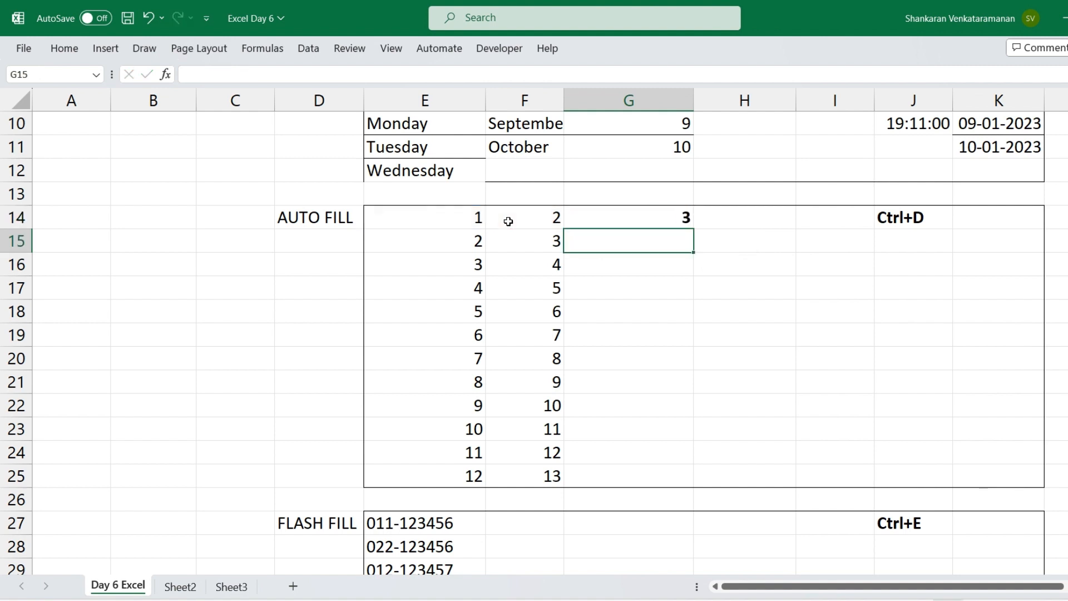
Fill the SUM formula from G14 down through G25
left_click(660, 217)
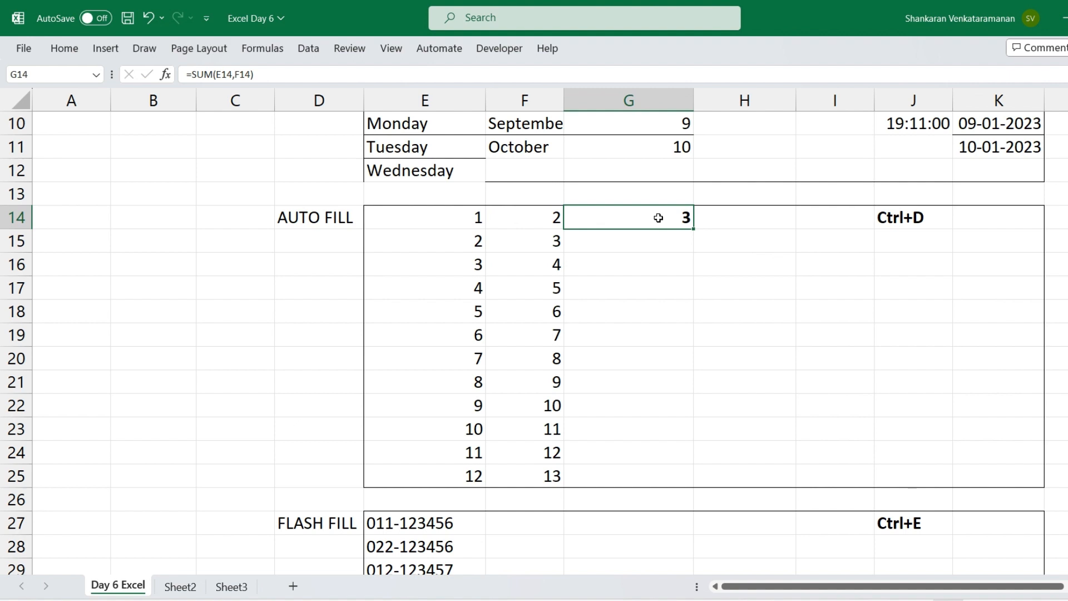
left_click_drag(658, 218, 639, 471)
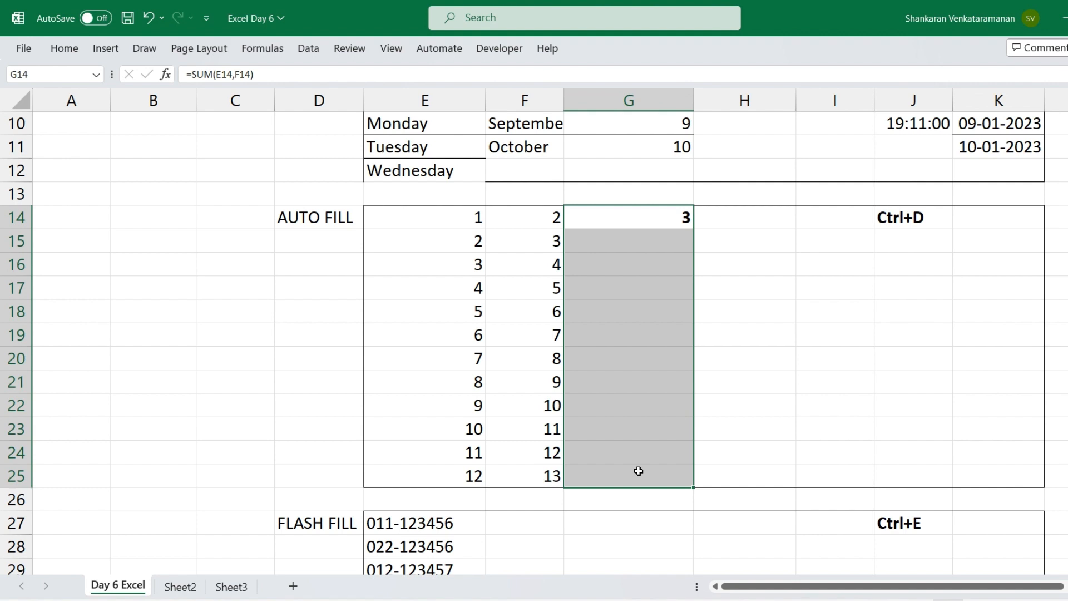
key("ctrl+d")
Inspect the copied SUM formula in G22 to check which cells it references, leaving it unedited
left_click(636, 409)
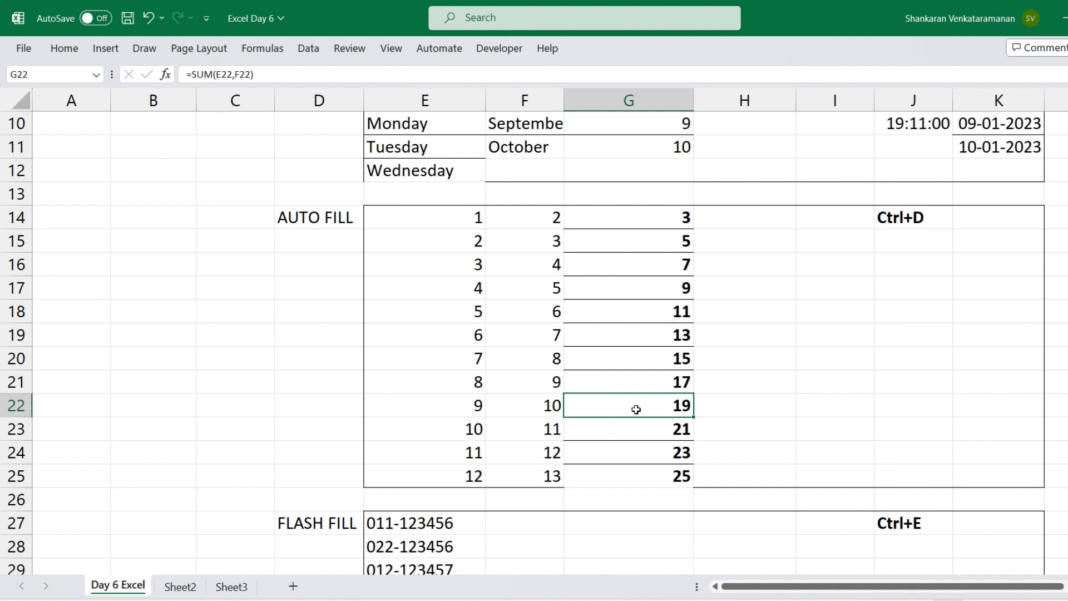
double_click(636, 409)
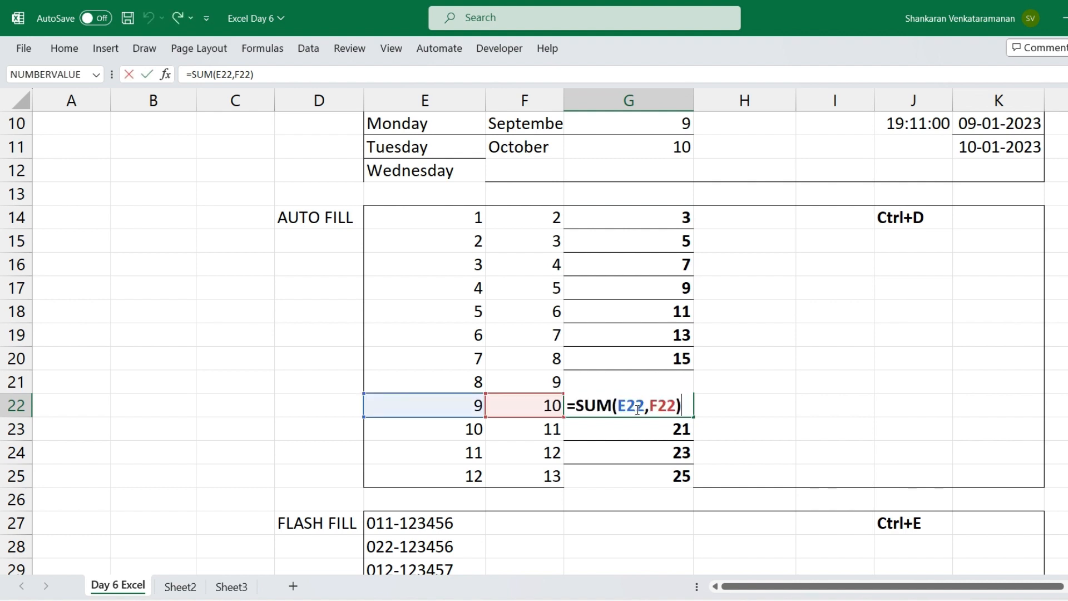
key("Escape")
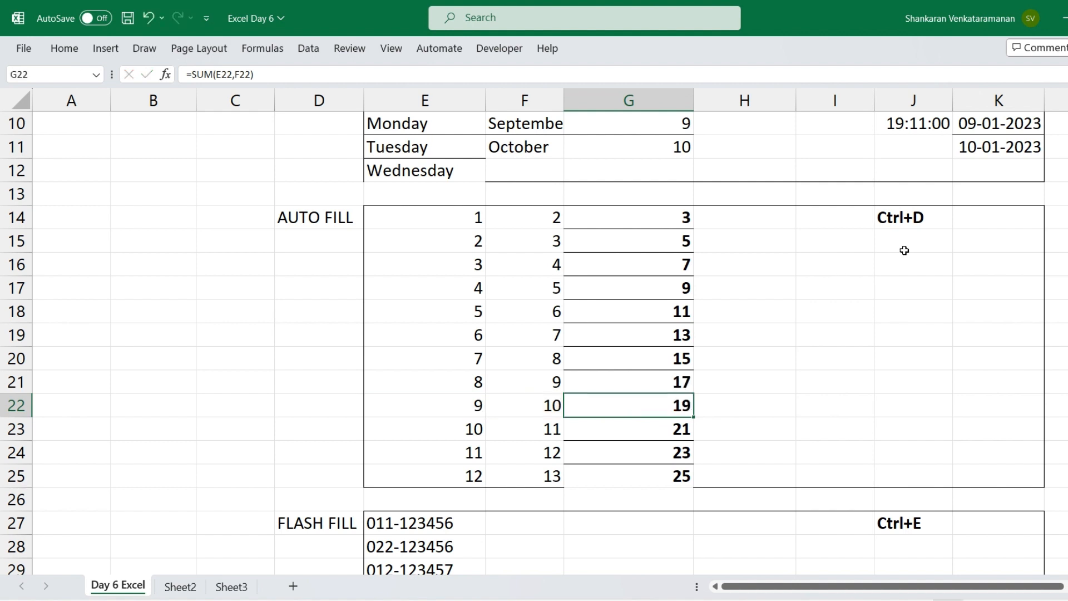
left_click(907, 218)
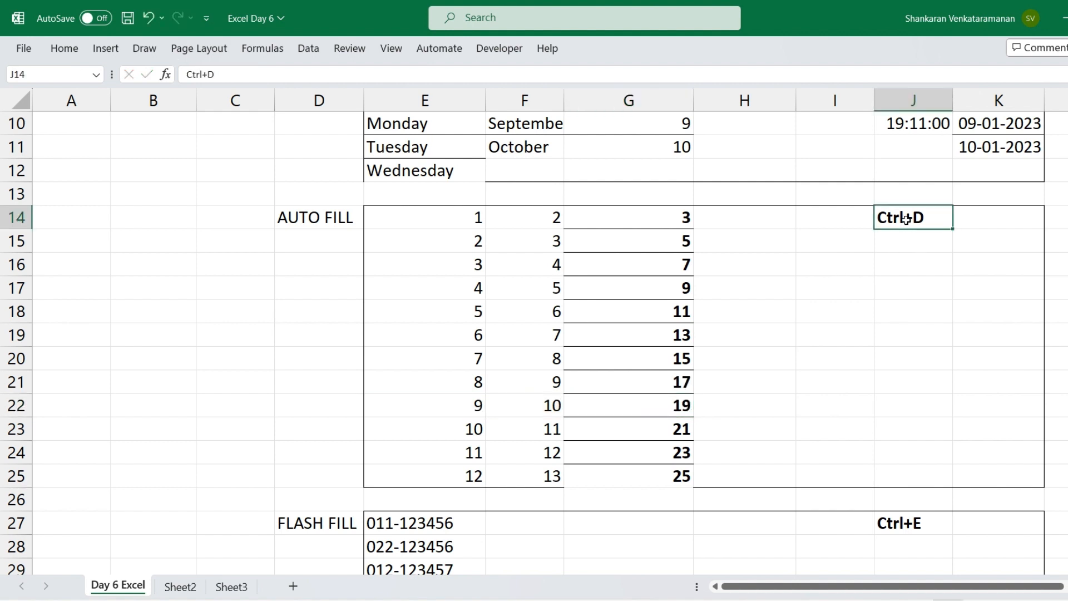
left_click(614, 341)
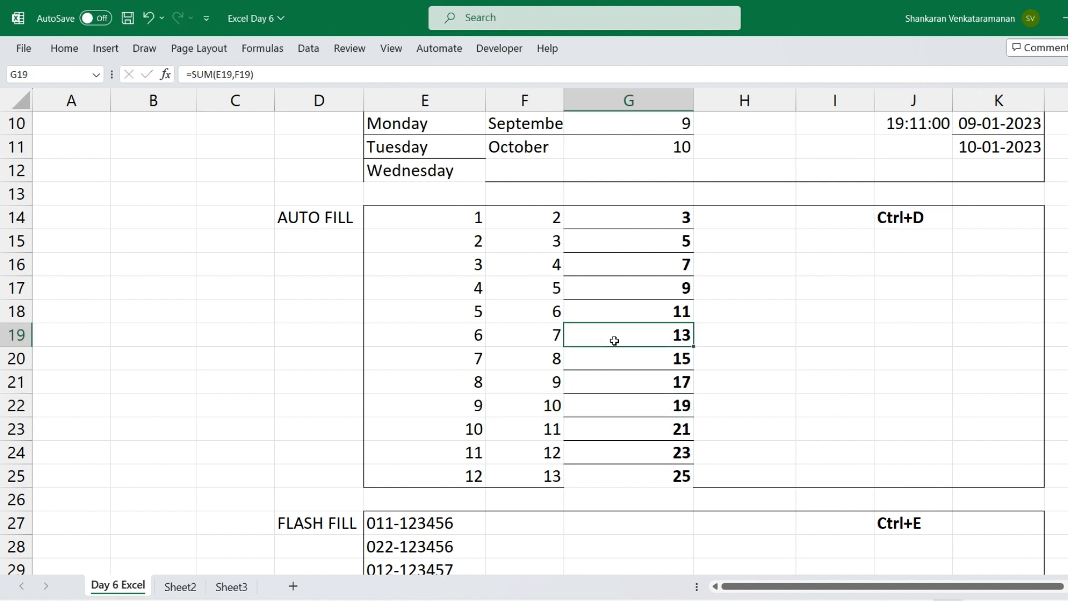
Examine the hyphenated codes in E27:E35 of the FLASH FILL table and the empty cells beside them in columns F and G
key("Down")
key("Down")
key("Down")
key("Down")
key("Down")
key("Down")
key("Down")
key("Down")
key("Down")
key("Down")
key("Down")
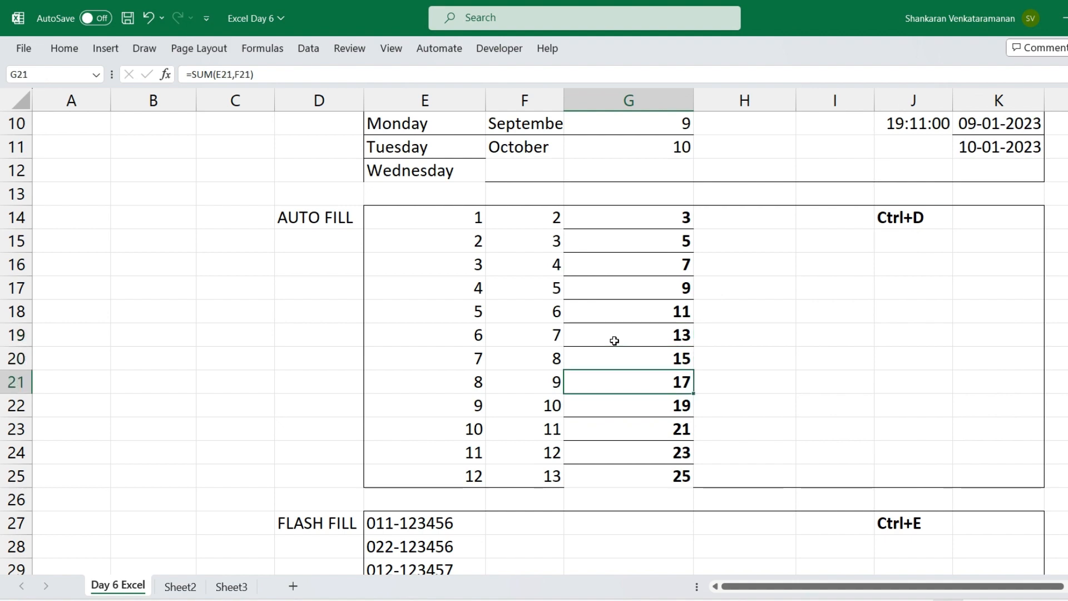
key("Down")
key("Down")
key("Down")
key("Down")
key("Down")
key("Down")
key("Down")
key("Down")
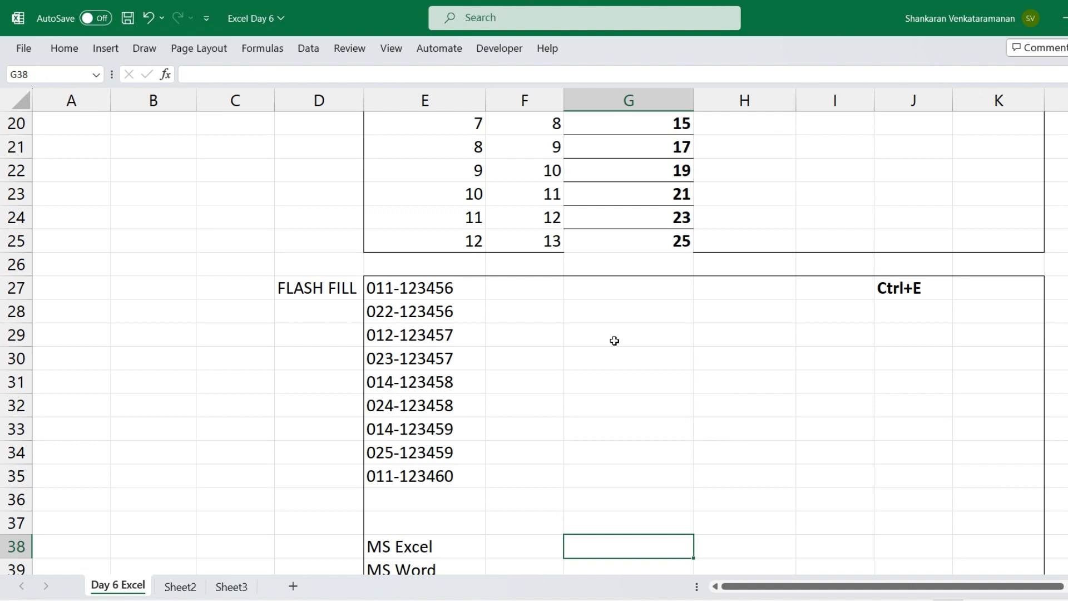
left_click(434, 282)
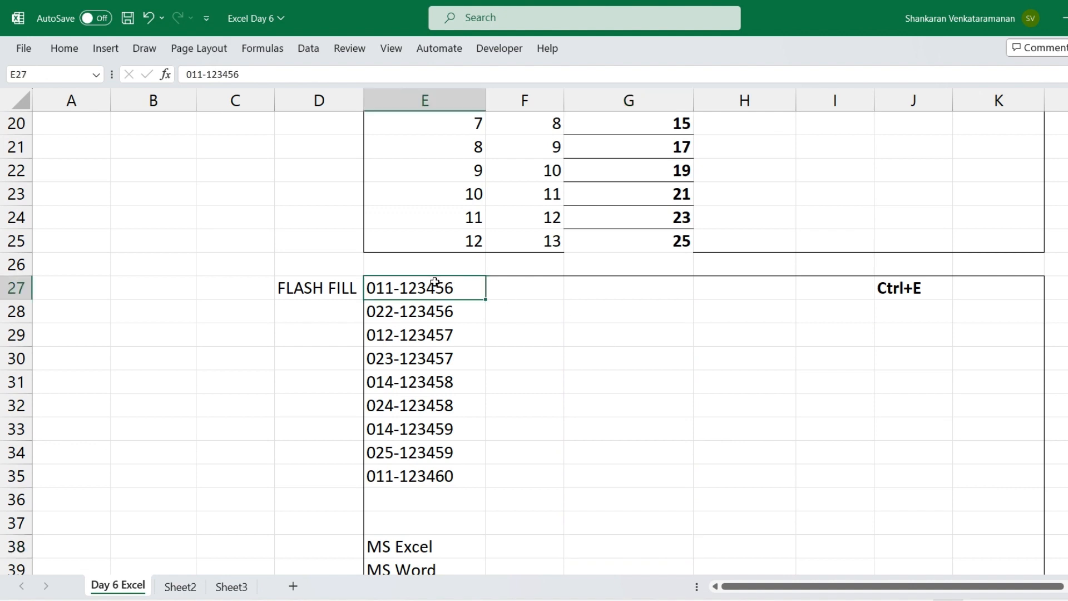
left_click(514, 289)
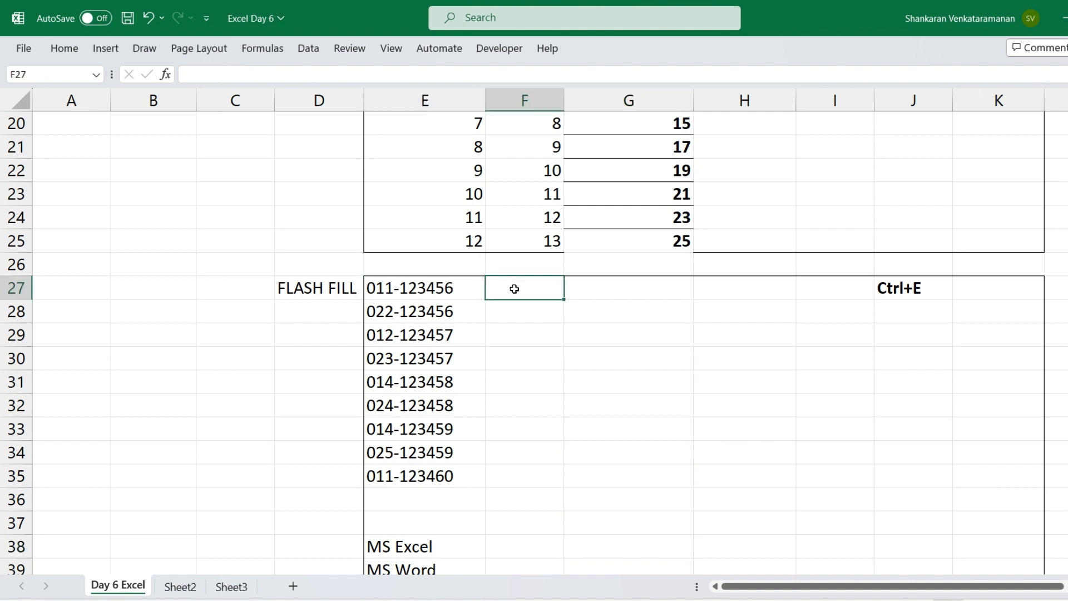
left_click(520, 313)
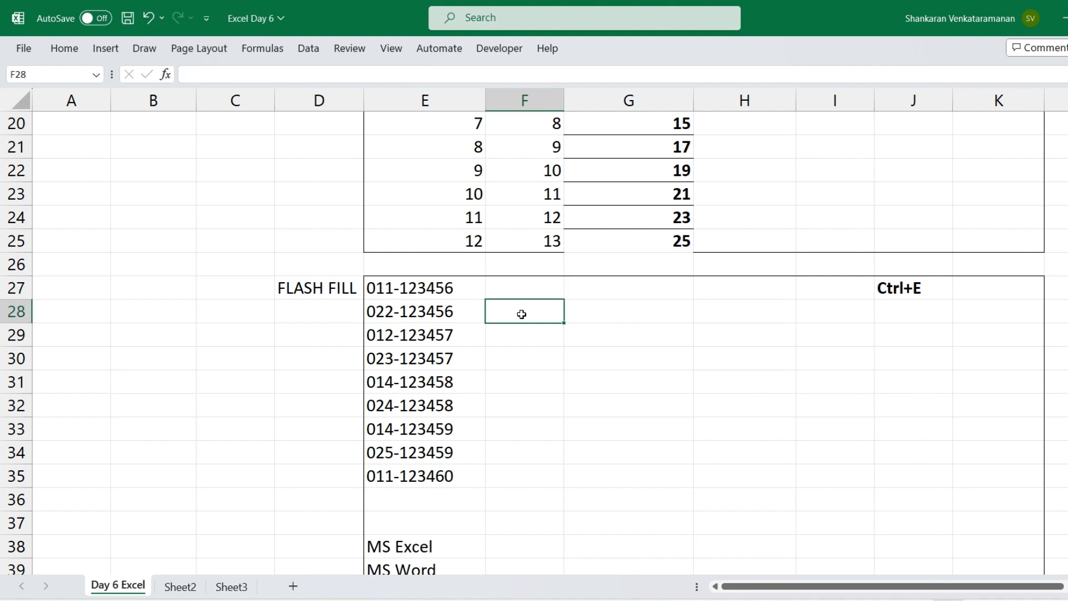
left_click_drag(498, 281, 500, 479)
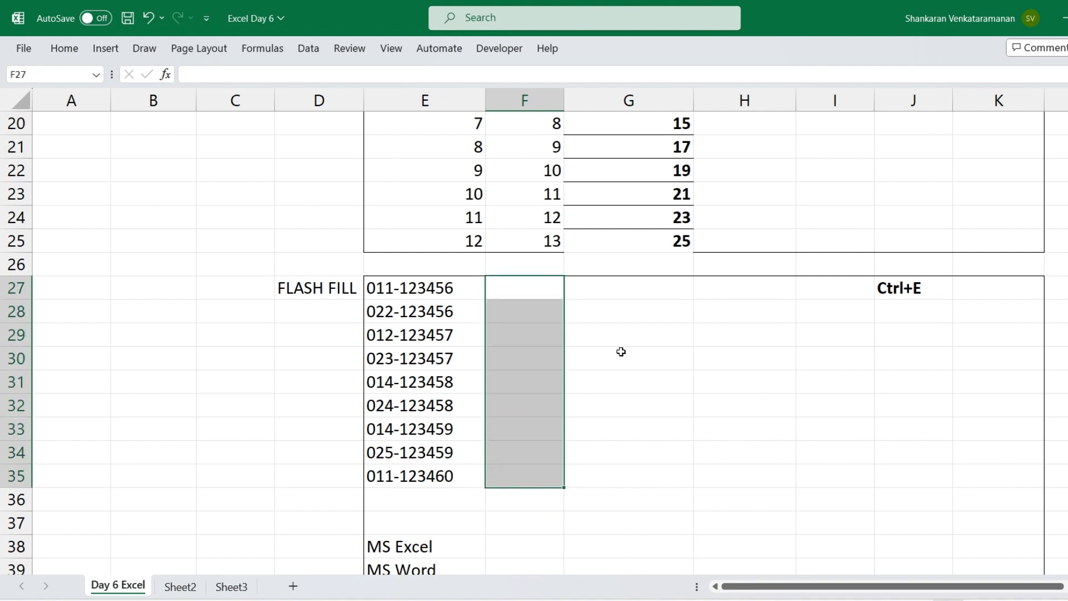
left_click(603, 290)
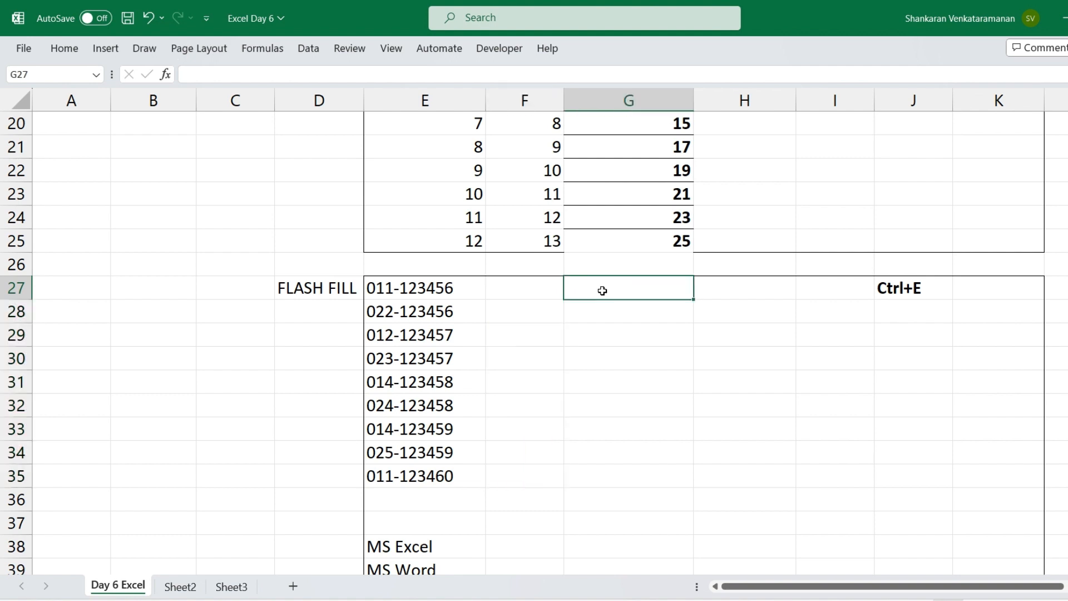
left_click_drag(602, 291, 596, 470)
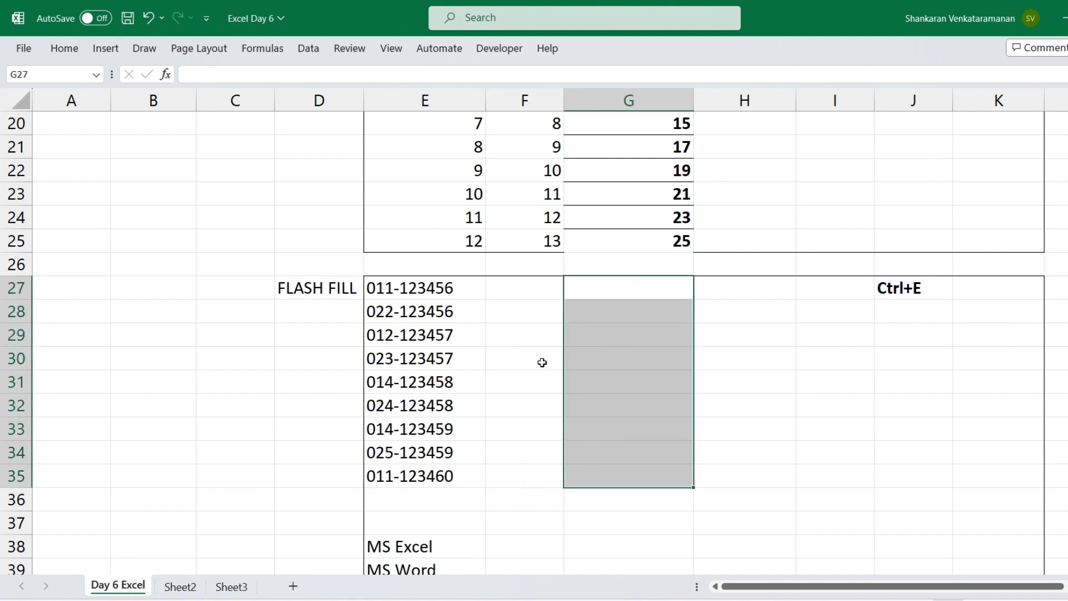
left_click(497, 288)
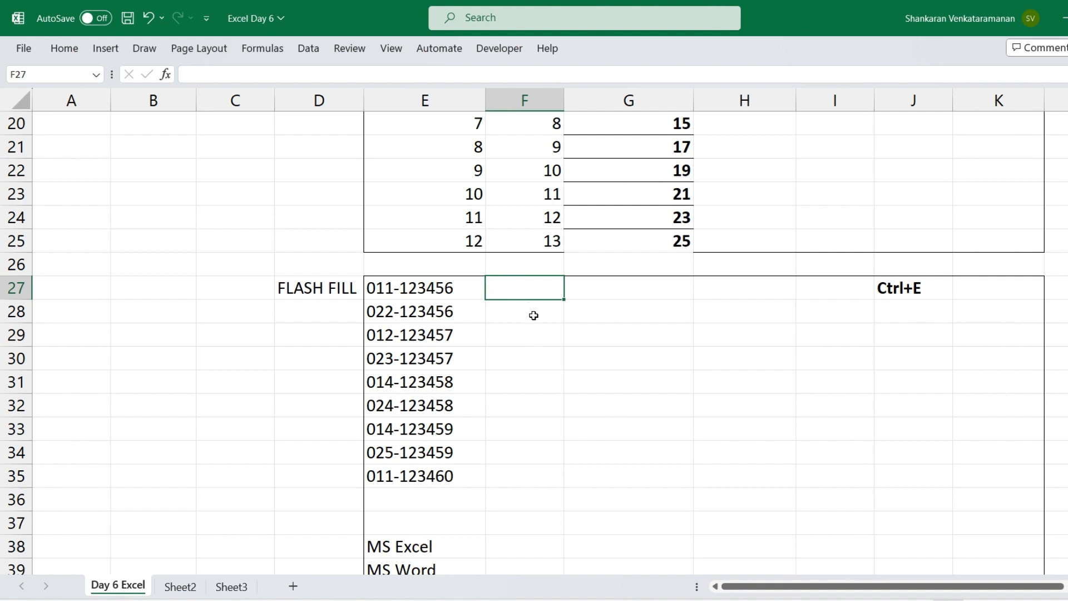
left_click(525, 350)
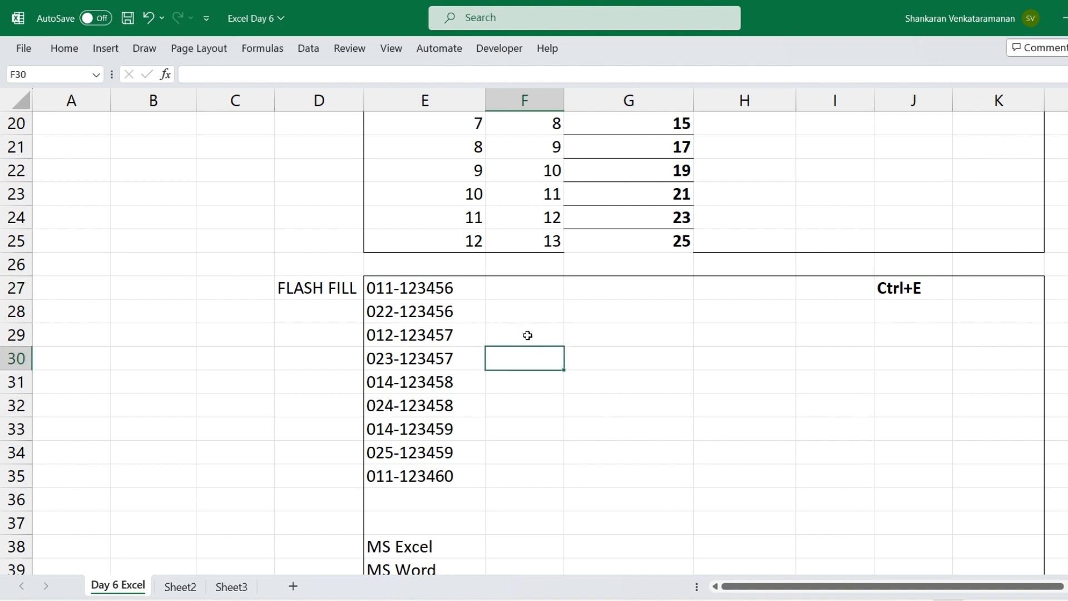
Try entering the first code's prefix, 011, in F27 as a plain number
left_click(502, 294)
type("011")
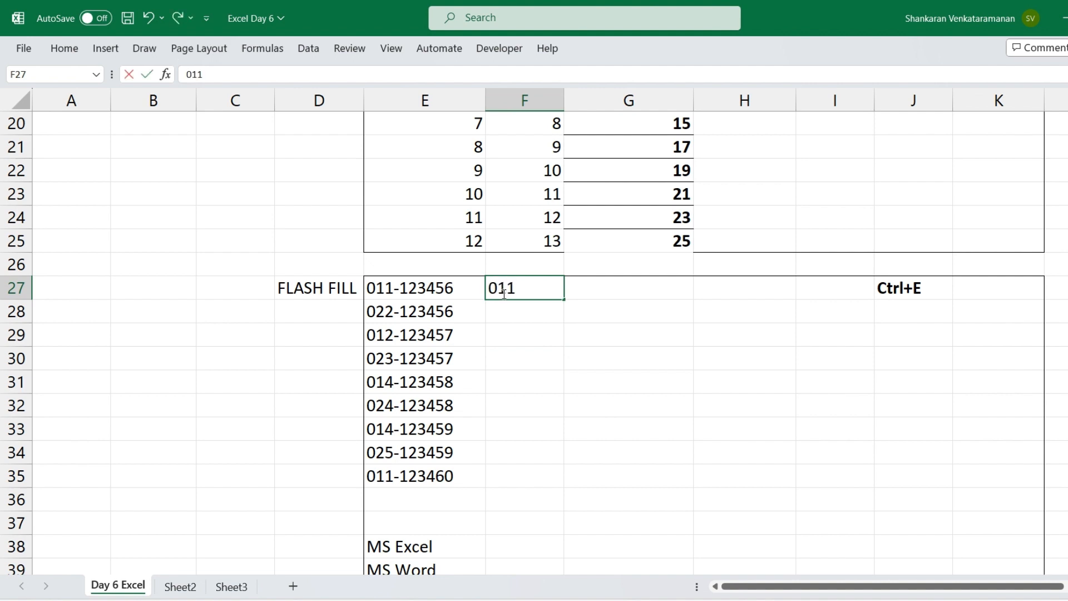
key("Return")
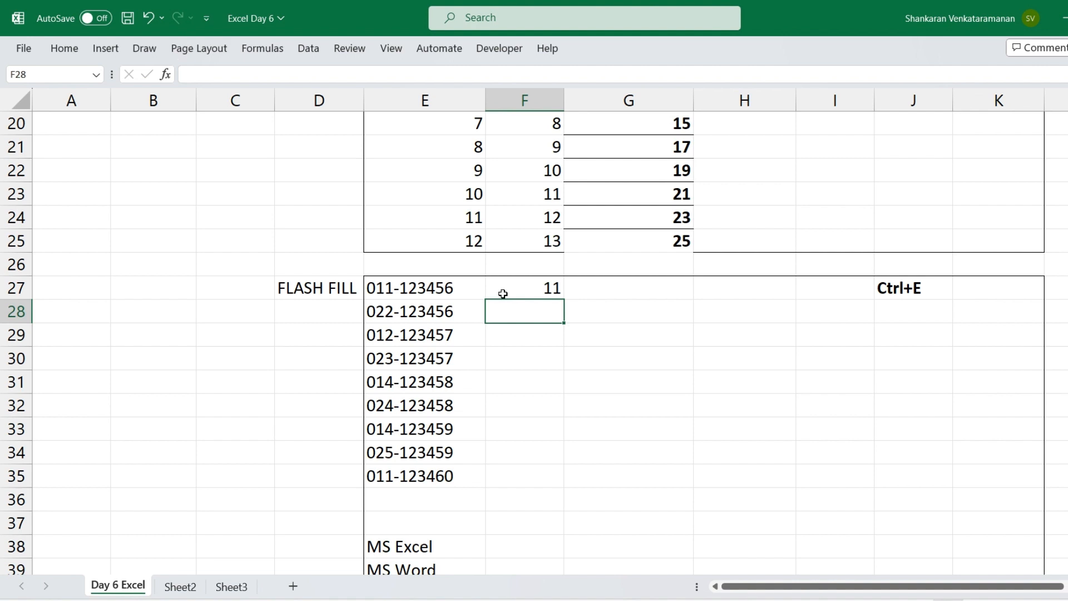
Enter 011 in F27 and 022 in F28 as text, accepting the suggested Flash Fill prefixes down to F35
left_click(503, 293)
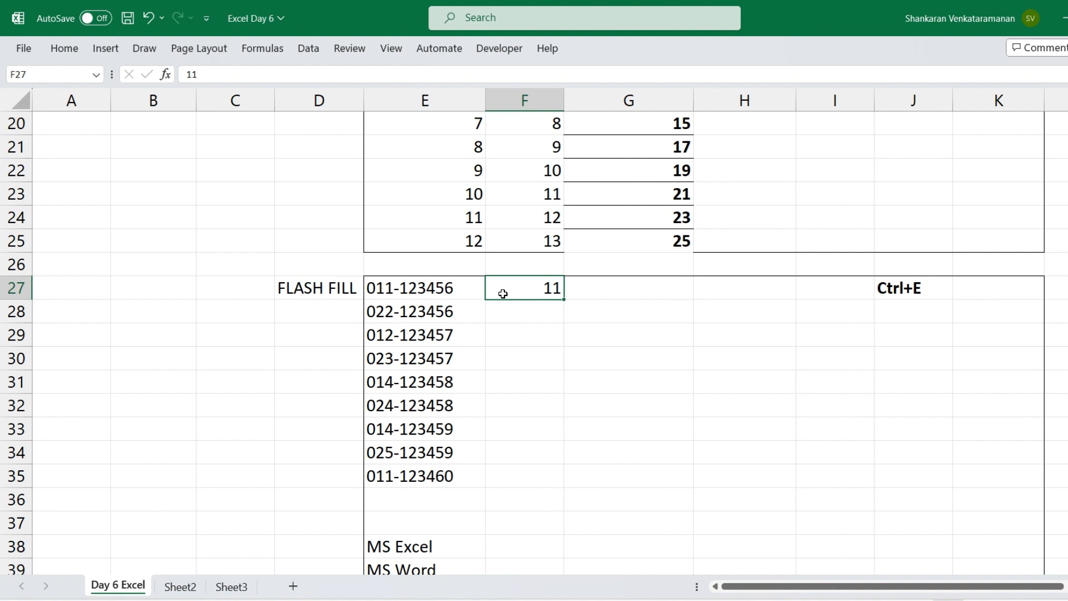
type("'011")
key("Return")
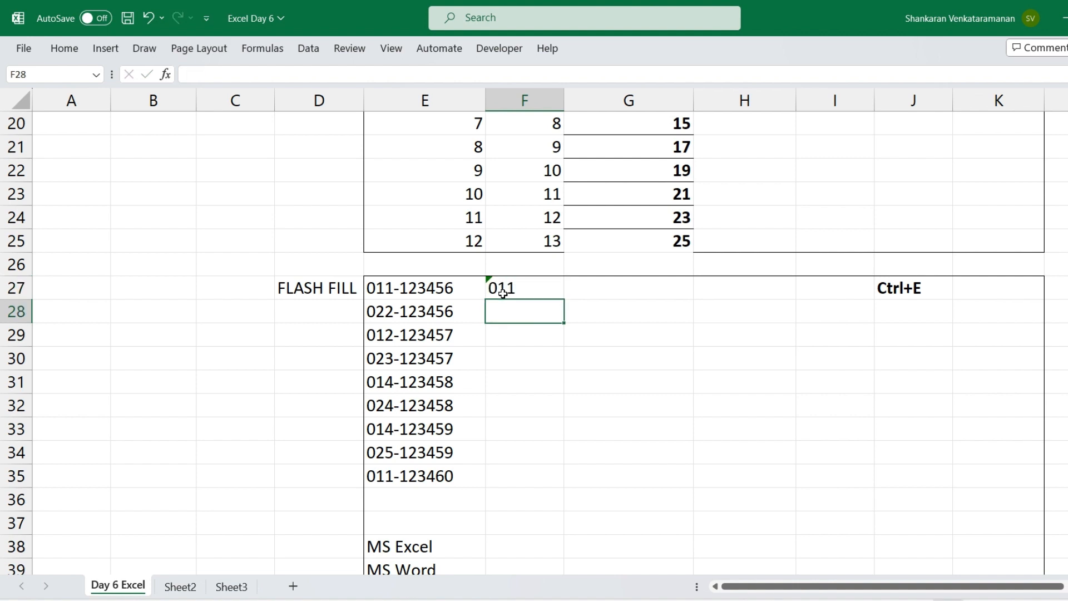
type("'022")
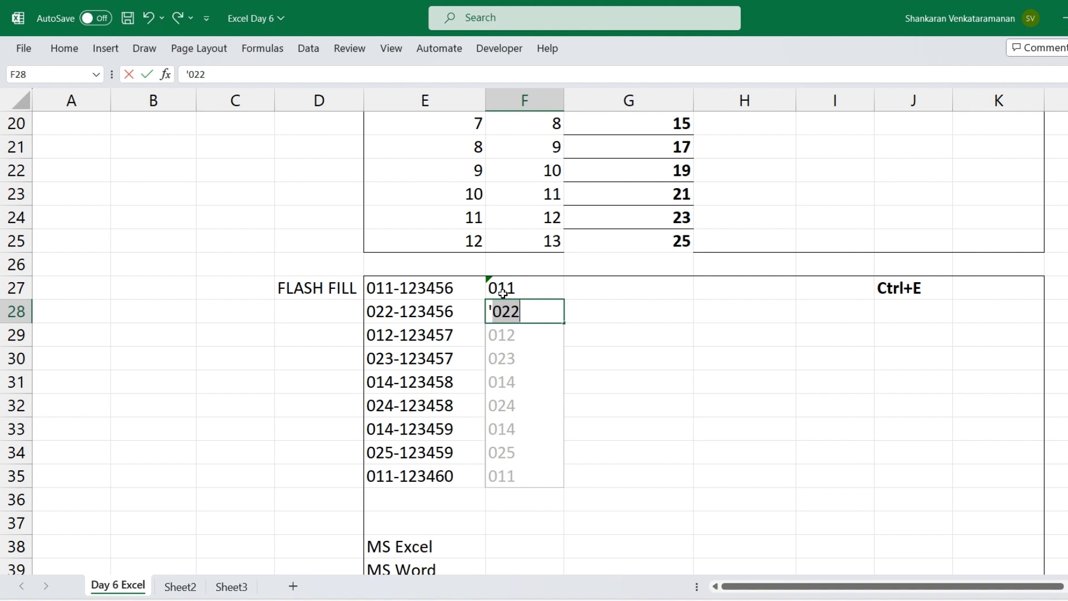
key("Return")
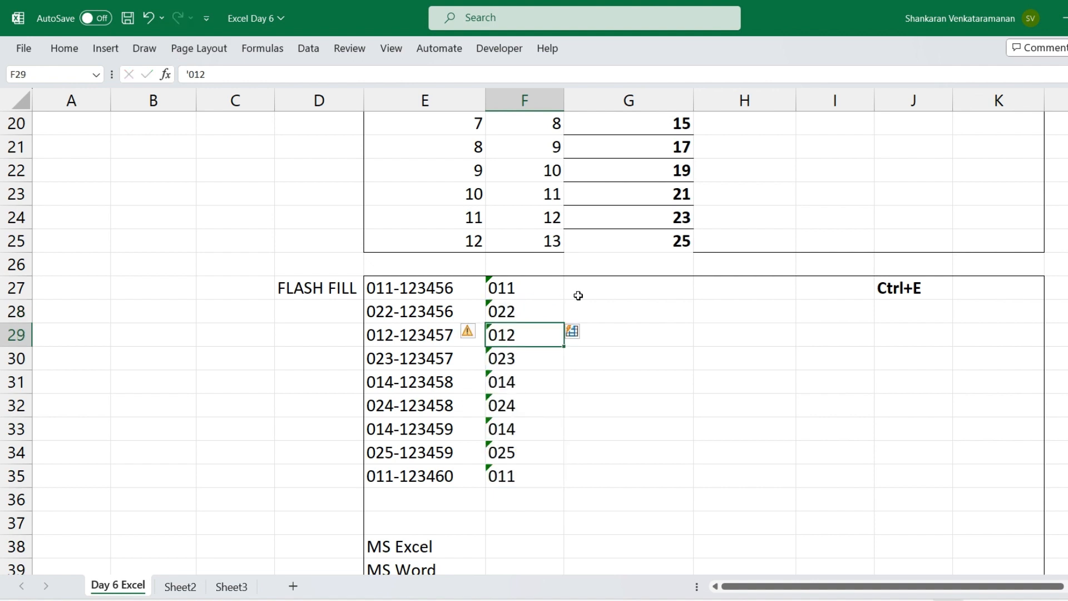
Enter 123456 in G27 and Flash Fill the second part of each code through G35
left_click(605, 290)
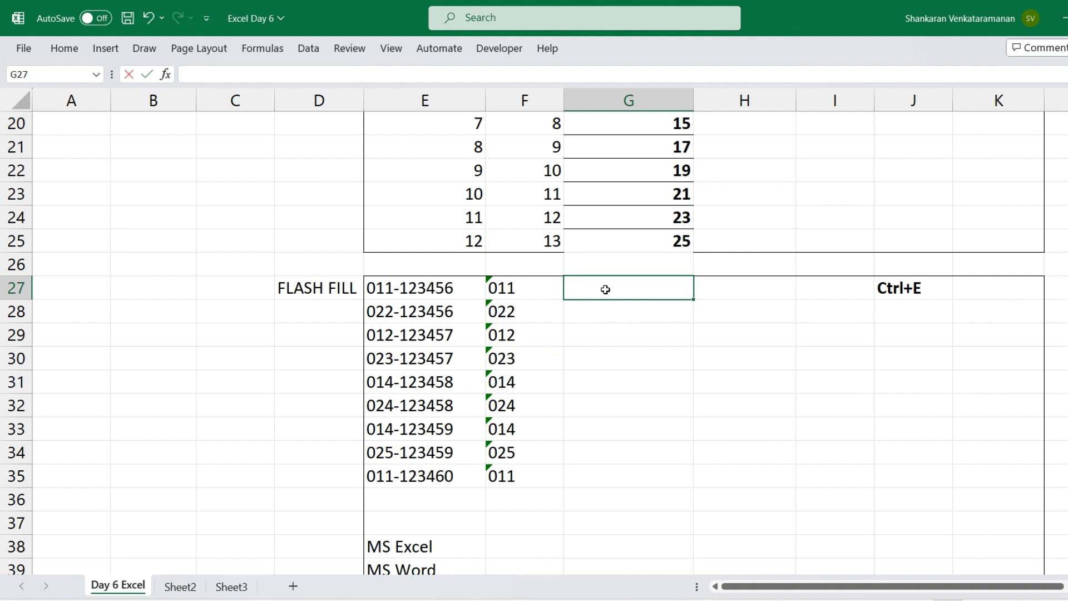
type("123456")
key("Return")
left_click(605, 290)
key("shift+Down")
key("shift+Down")
key("shift+Down")
key("shift+Down")
key("shift+Down")
key("shift+Down")
key("shift+Down")
key("shift+Down")
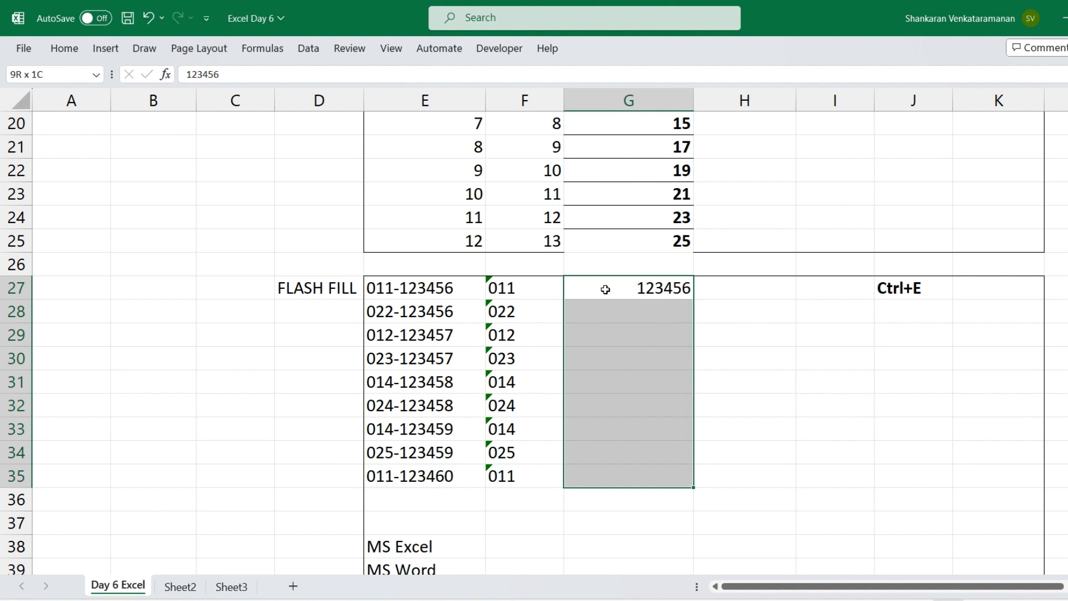
key("ctrl+e")
Check the Flash Fill values in column G against the original hyphenated codes in column E
key("Down")
key("Down")
key("Down")
key("Down")
key("Down")
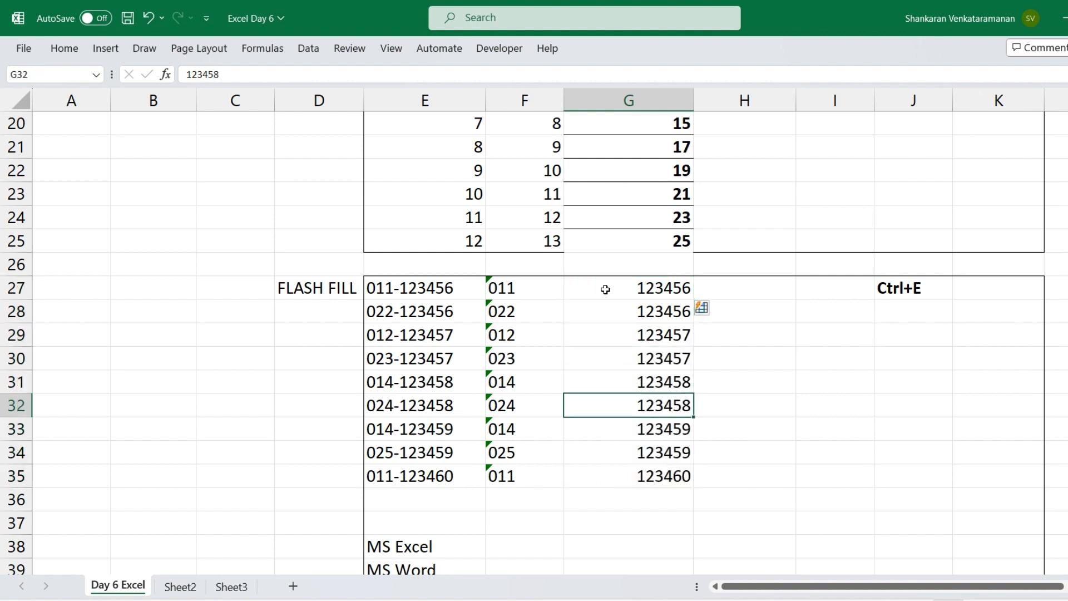
key("Down")
key("Down")
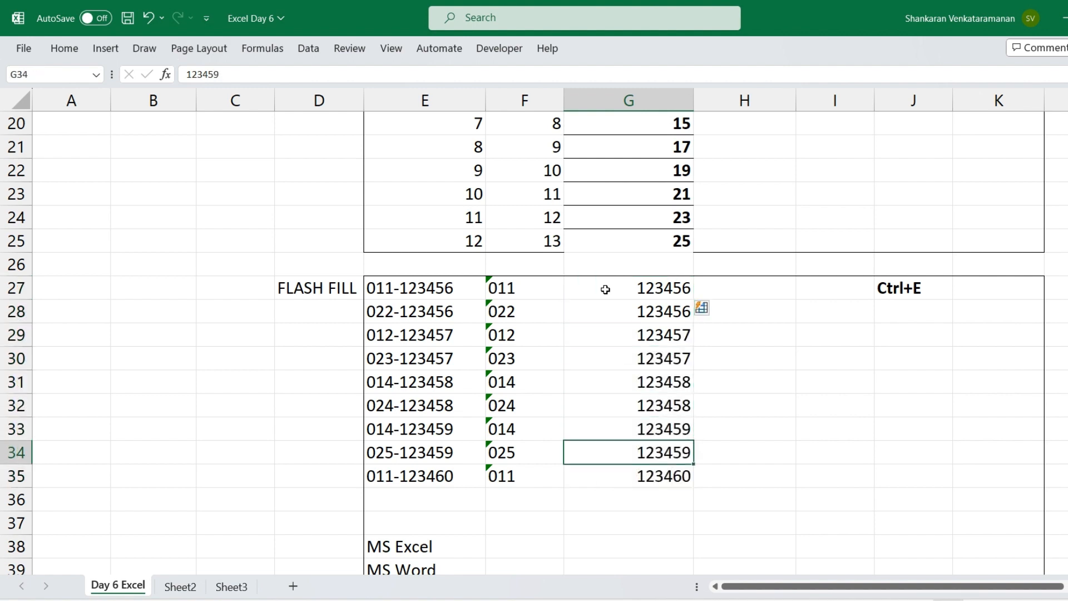
key("Left")
key("Left")
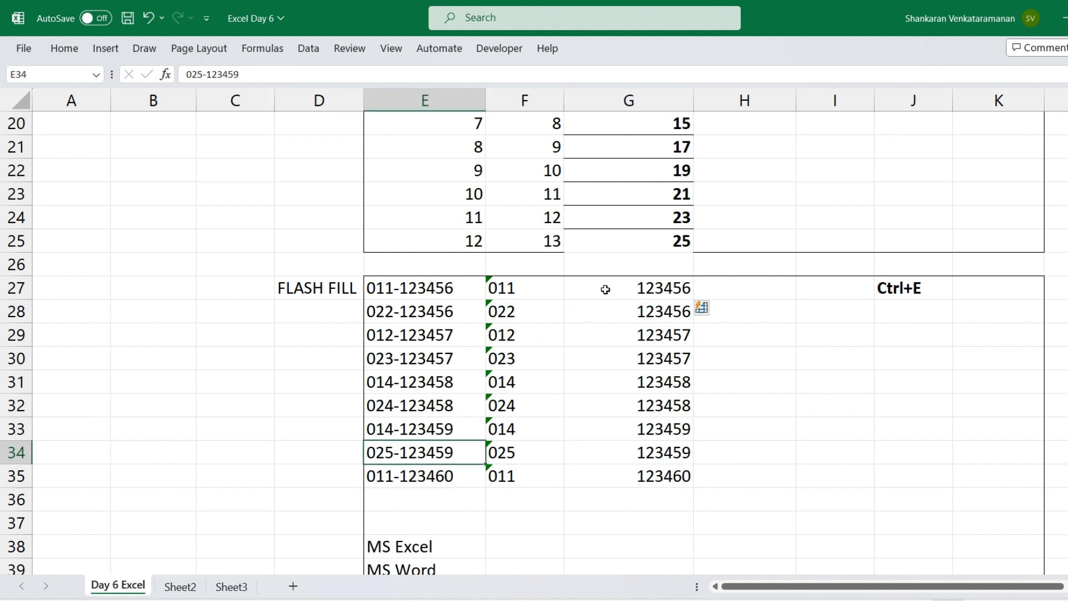
key("Right")
key("Right")
Enter MS in F38 and Excel in G38 as the split example for MS Excel
key("Down")
key("Down")
key("Down")
key("Down")
key("Down")
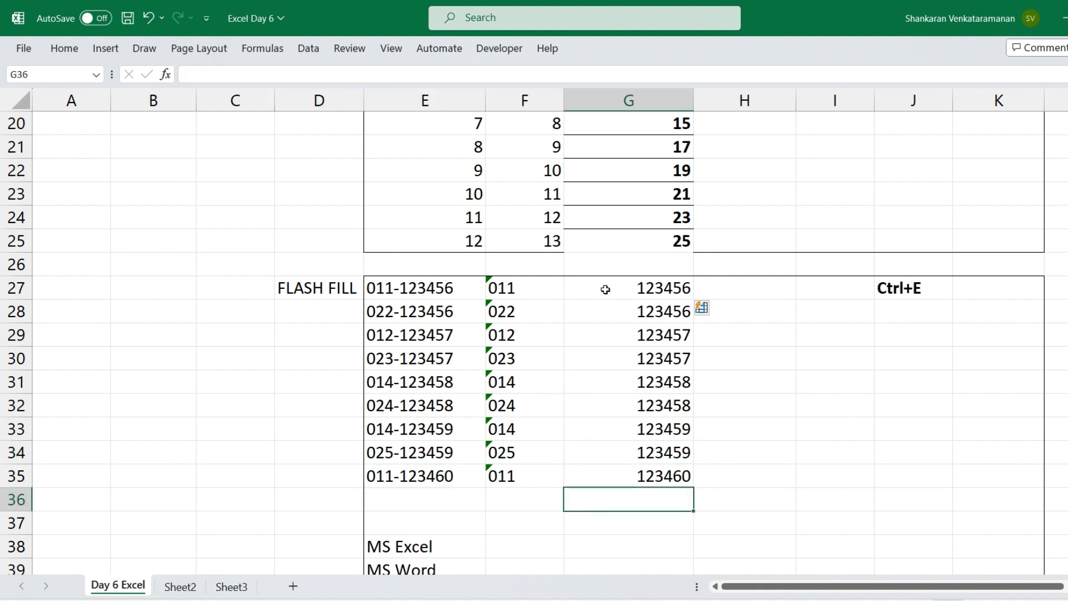
key("Down")
key("Down")
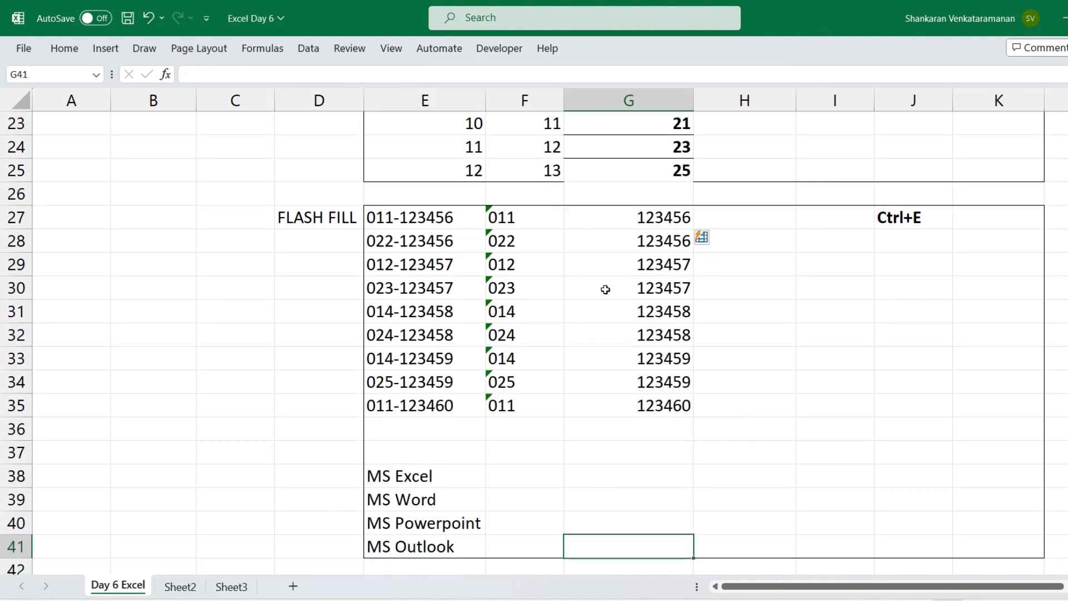
left_click(525, 477)
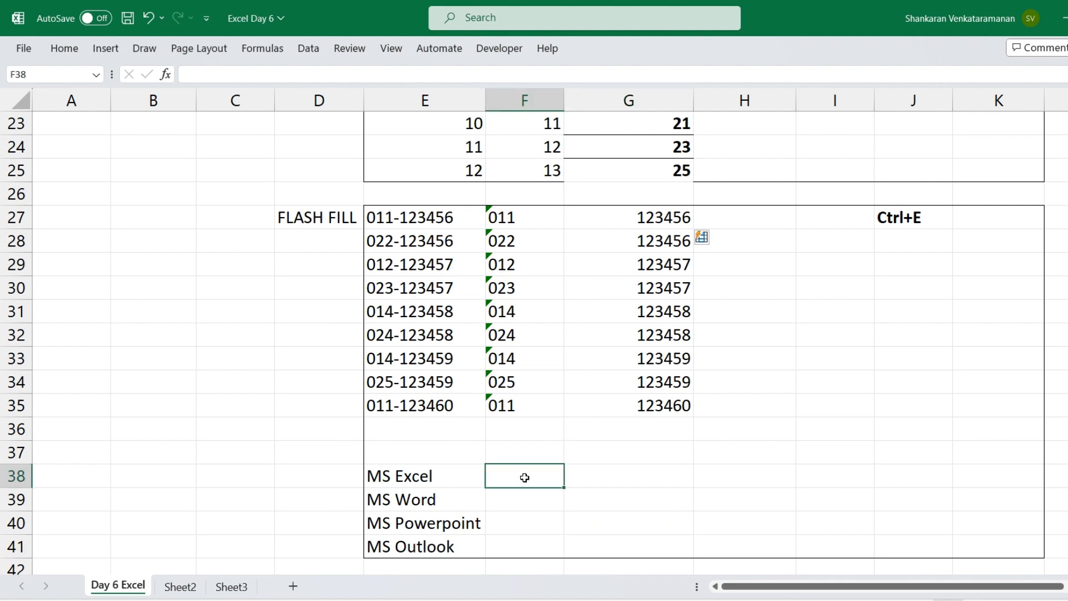
type("MS")
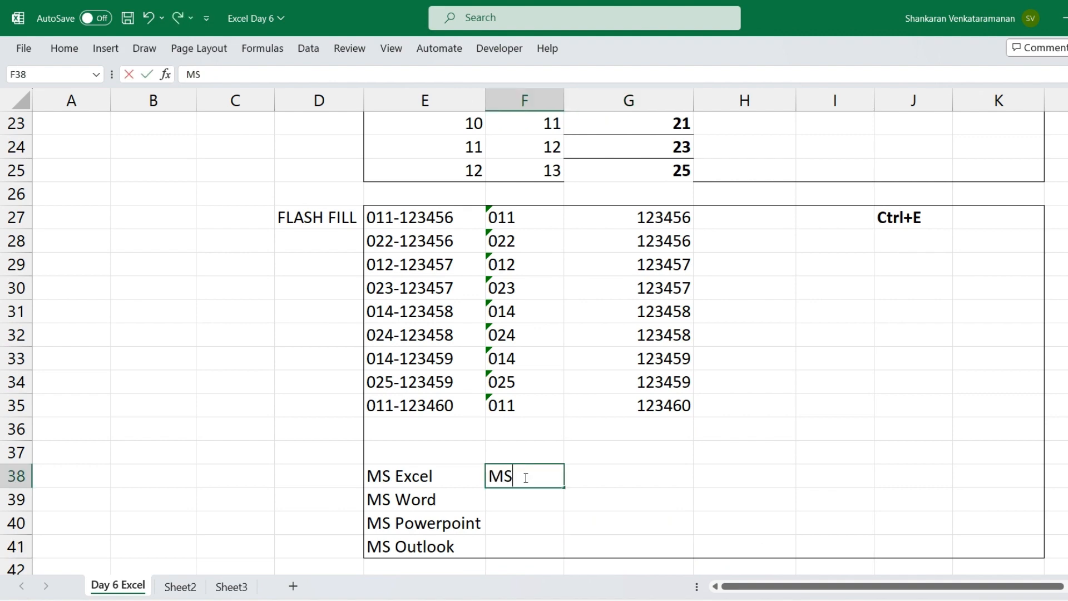
key("Return")
key("Up")
key("Right")
type("E")
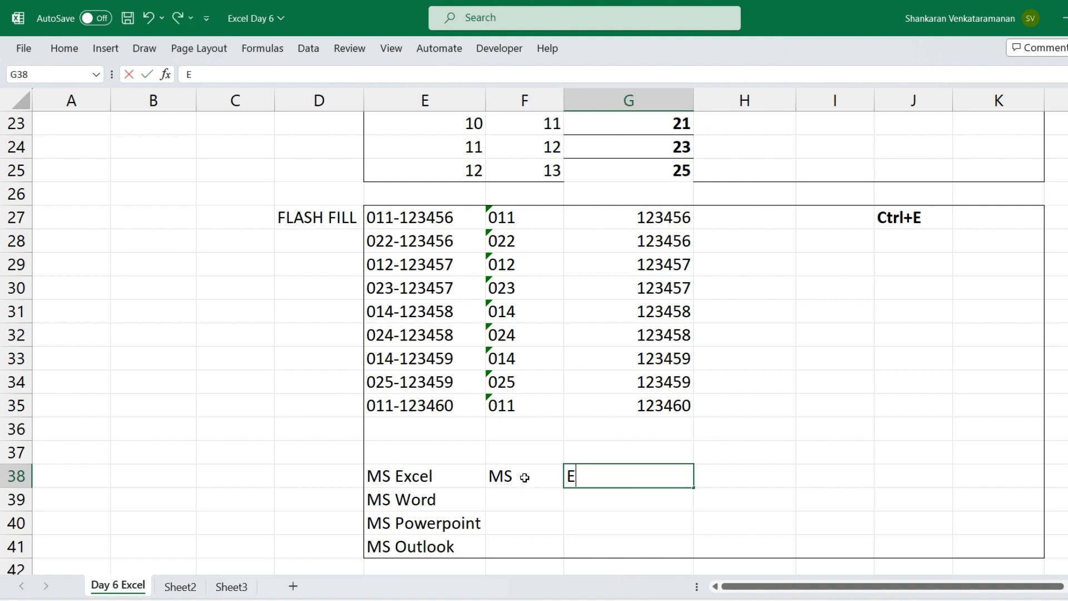
type("xcel")
key("Return")
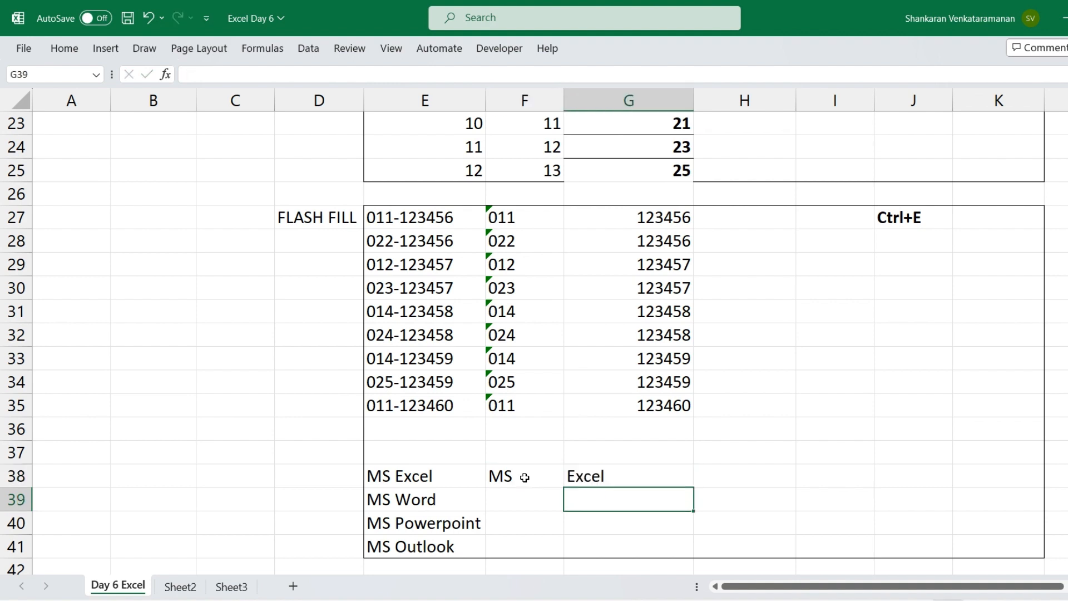
Flash Fill the MS prefix from F38 down through F41
key("Up")
key("Left")
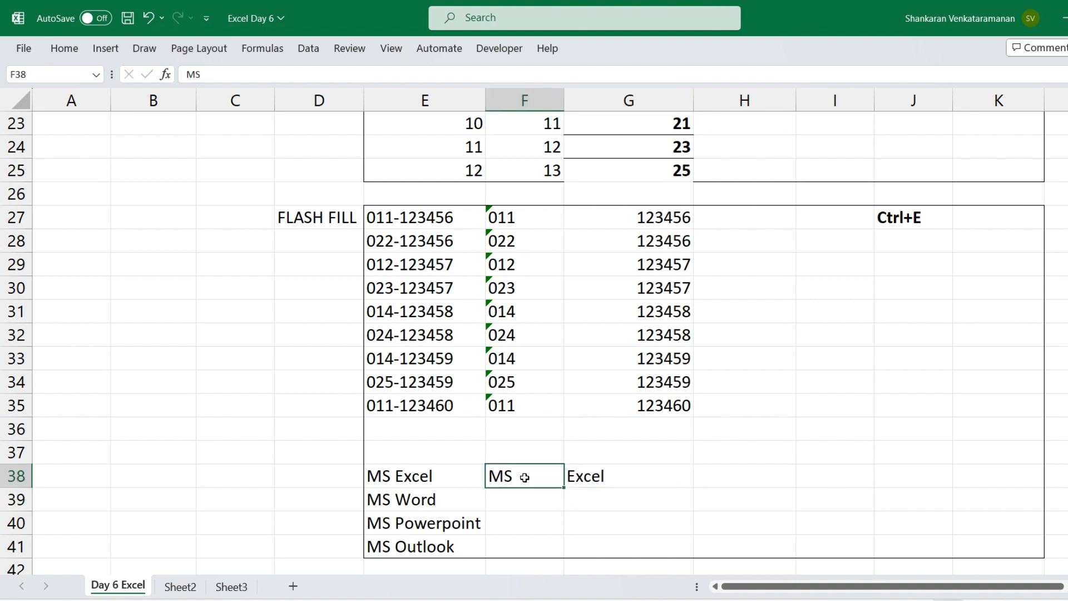
key("shift+Down")
key("shift+Down")
key("shift+Down")
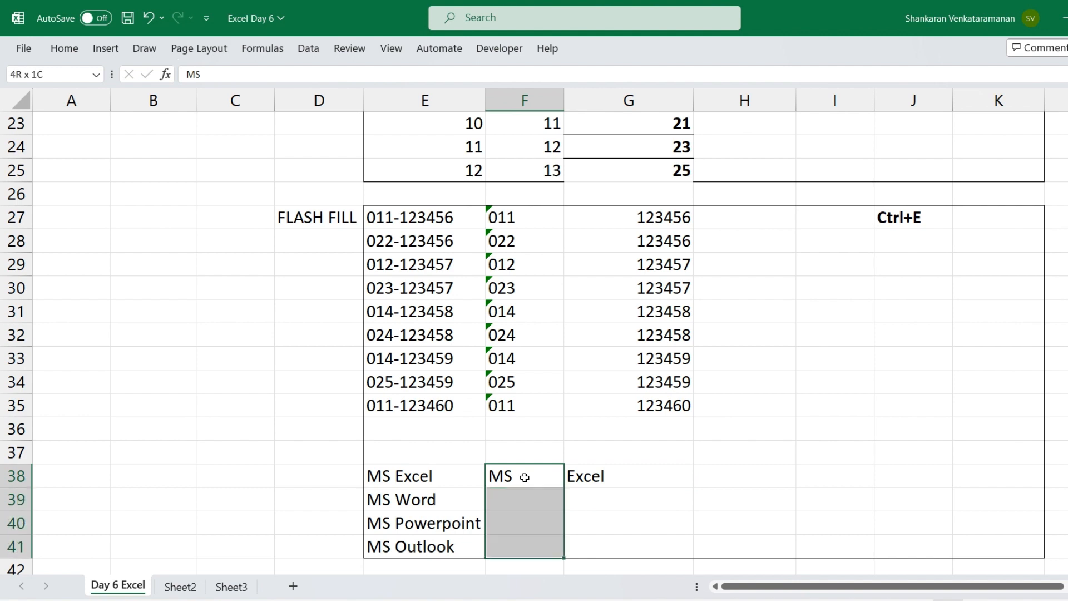
key("ctrl+e")
Flash Fill the program names from G38 down through G41
key("Right")
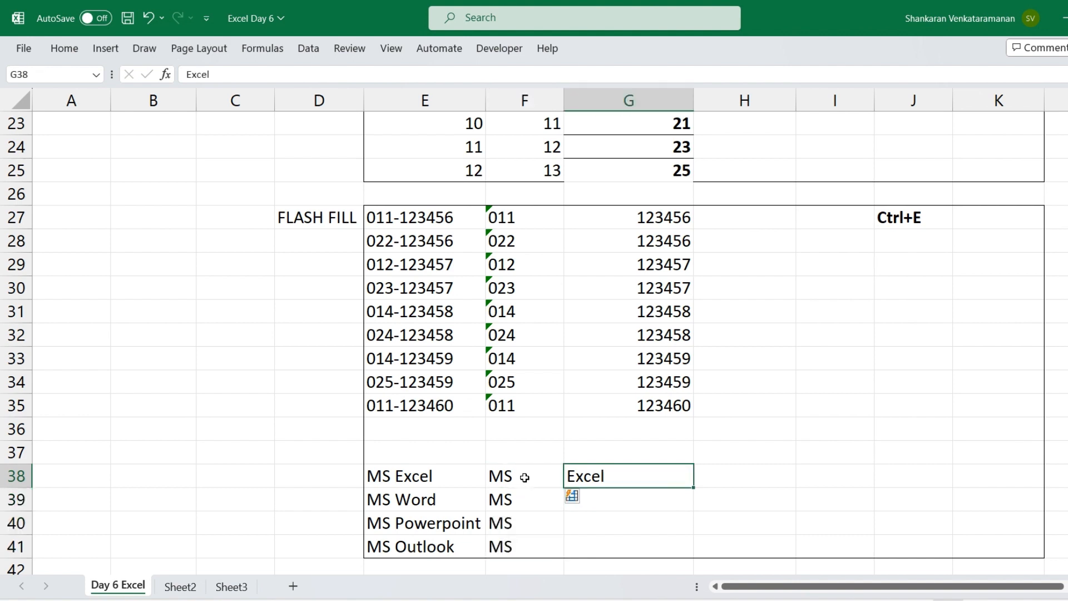
key("shift+Down")
key("shift+Down")
key("shift+Down")
key("ctrl+e")
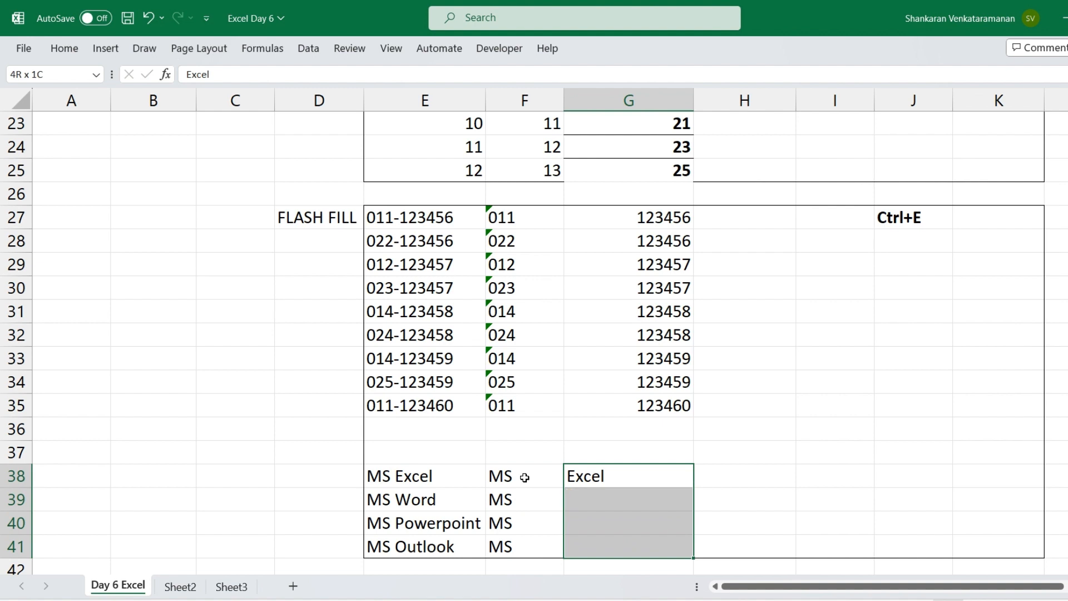
key("Down")
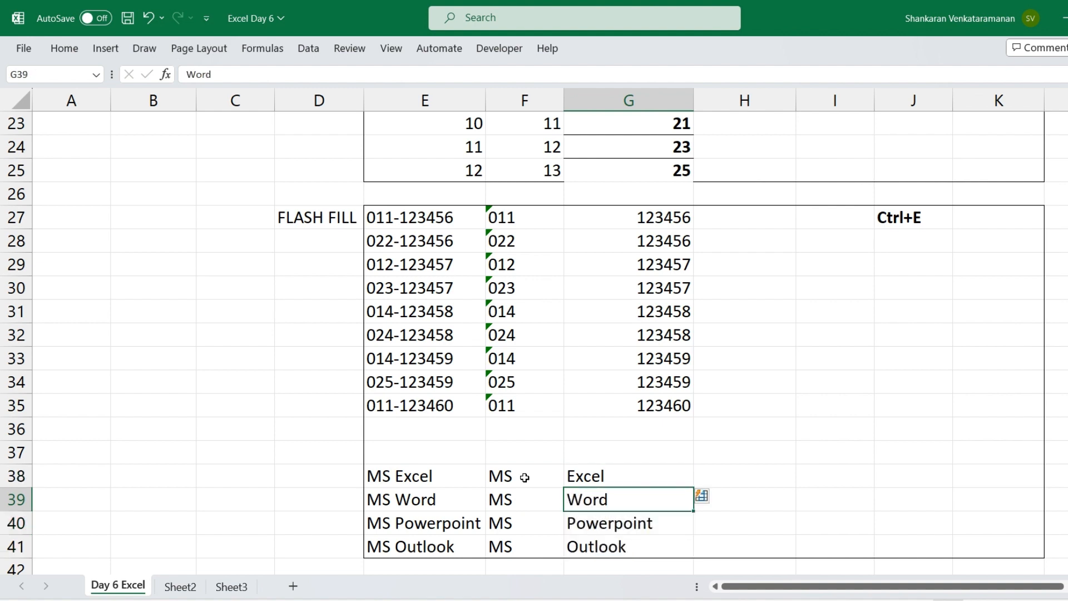
Look past the finished FLASH FILL table to the AUTO SUM table starting in row 44
left_click(293, 220)
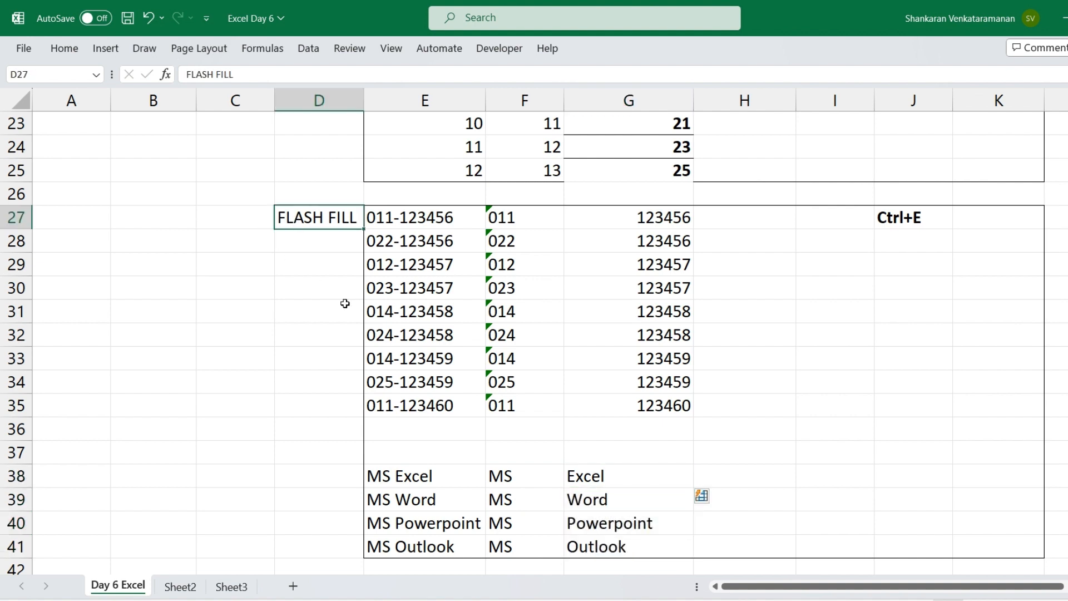
left_click(490, 532)
key("Down")
key("Down")
key("Down")
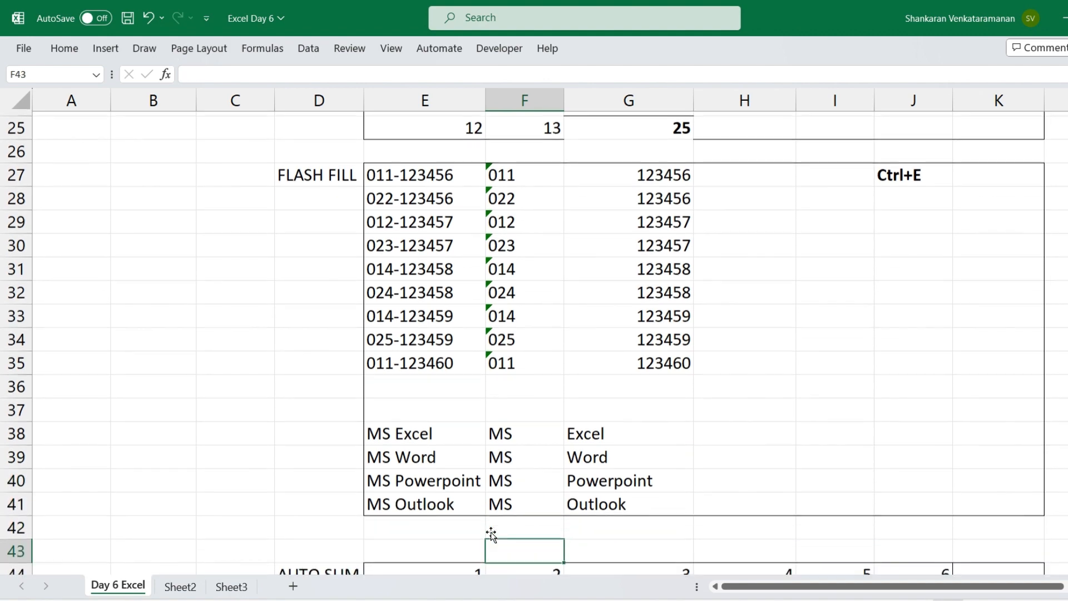
left_click(441, 503)
scroll(441, 503, "down", 4)
key("Down")
key("Down")
key("Down")
key("Down")
key("Down")
key("Down")
key("Down")
key("Down")
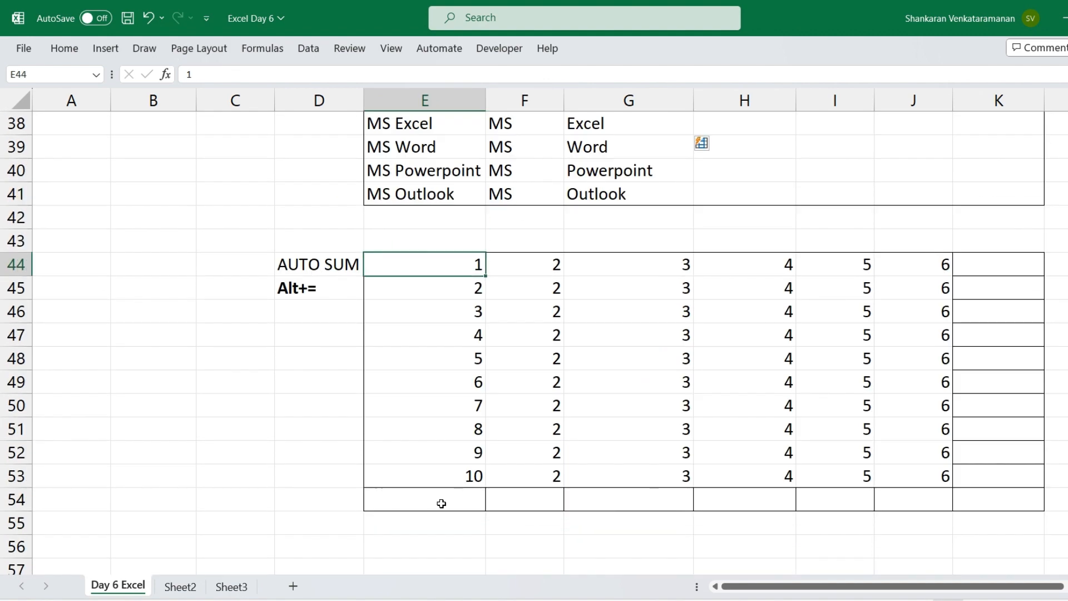
Total the first column of the AUTO SUM table in E54 with =SUM(E44:E53)
key("Down")
key("Down")
key("Down")
key("Down")
key("Down")
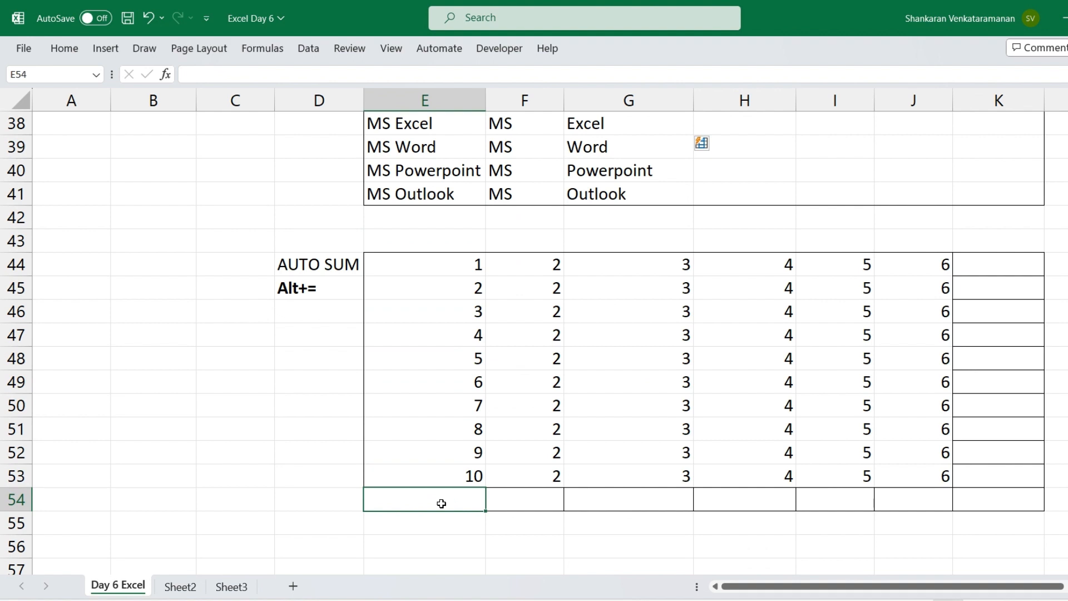
type("=sum")
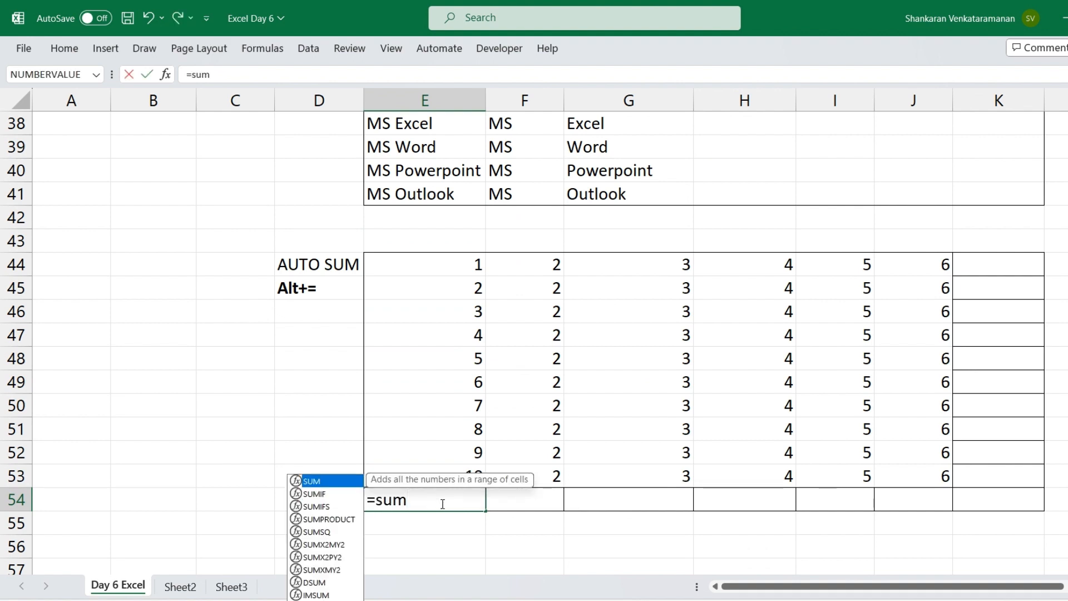
key("Tab")
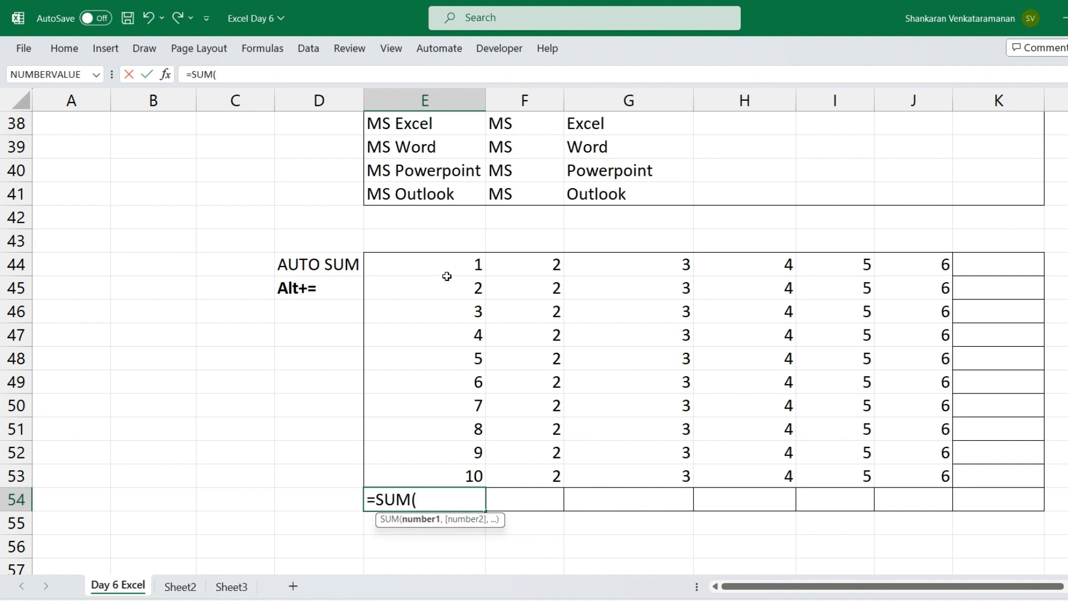
left_click_drag(431, 260, 440, 471)
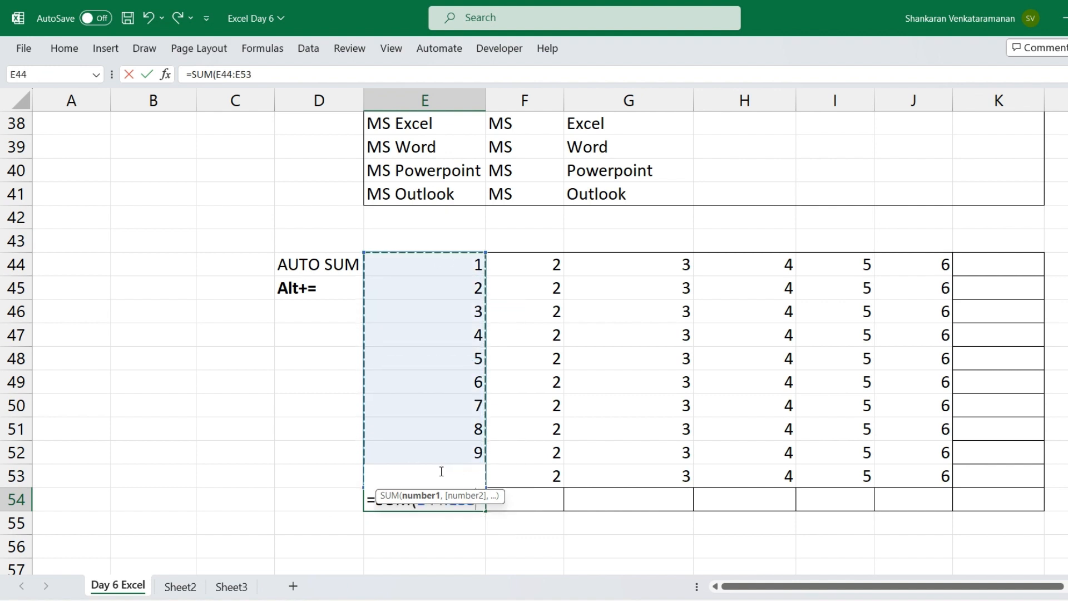
key("Return")
key("Up")
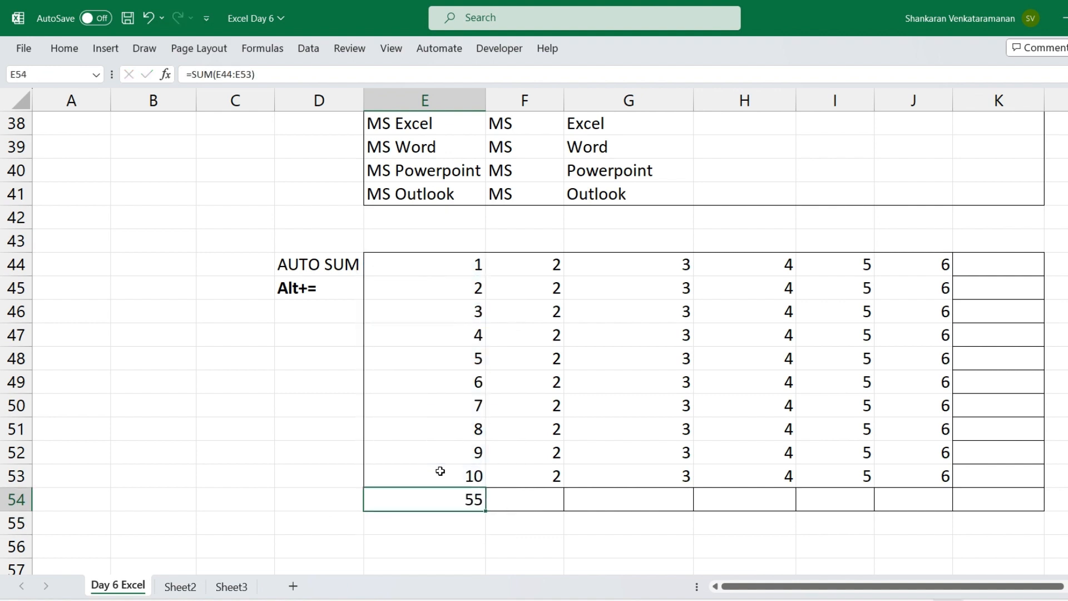
key("Right")
key("shift+Right")
key("shift+Right")
key("shift+Right")
key("shift+Right")
key("shift+Right")
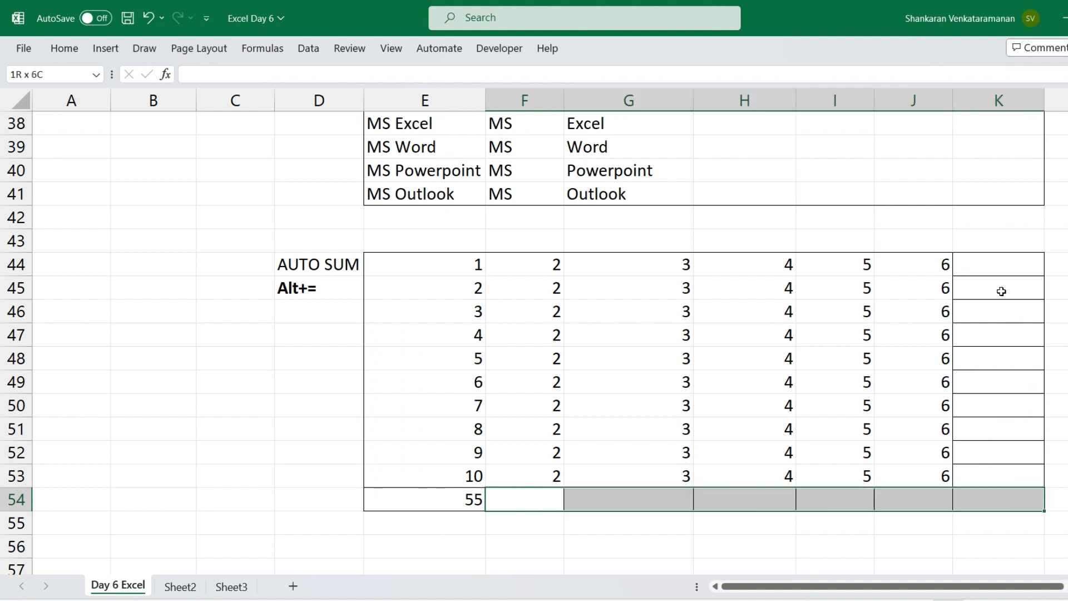
left_click(984, 266, "ctrl")
left_click_drag(985, 266, 985, 355)
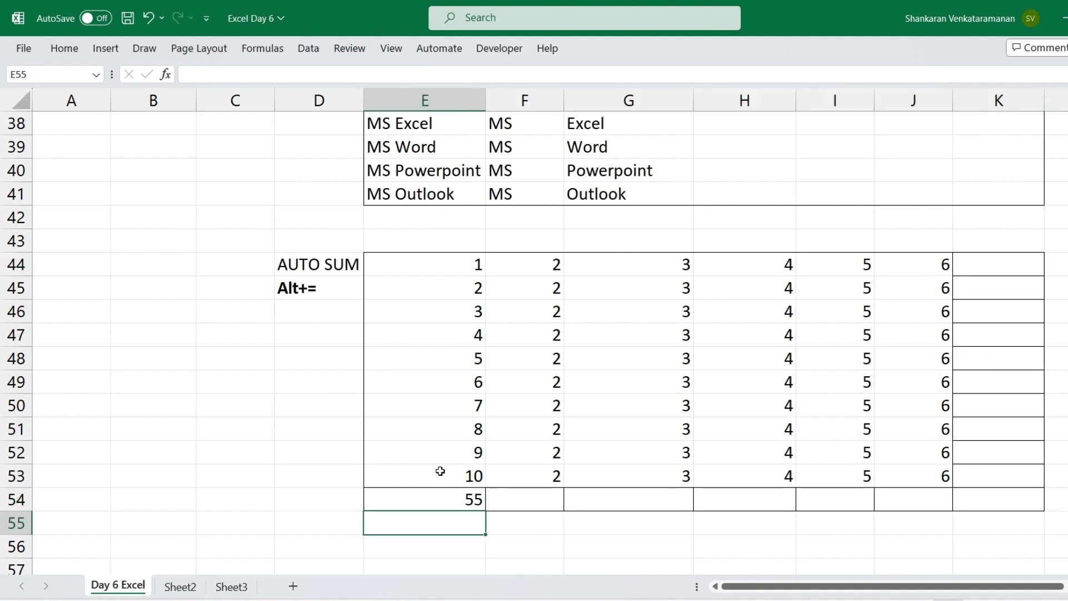
AutoSum the remaining totals together in F54:K54 and K44:K54, and check the formula in K44
key("Up")
key("Right")
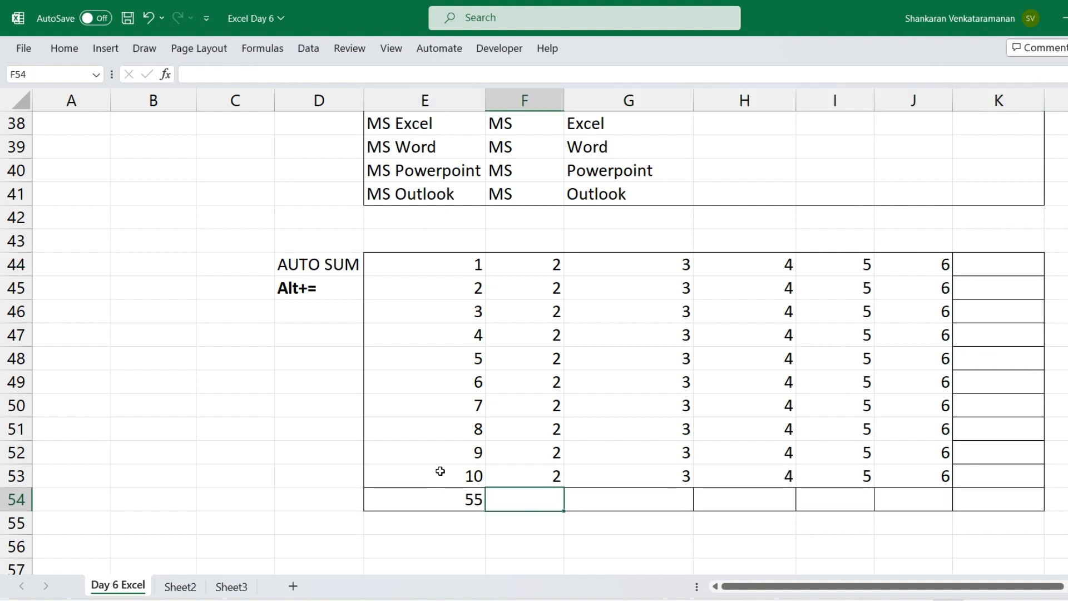
key("shift+Right")
key("shift+Right")
key("shift+Right")
key("shift+Right")
key("shift+Right")
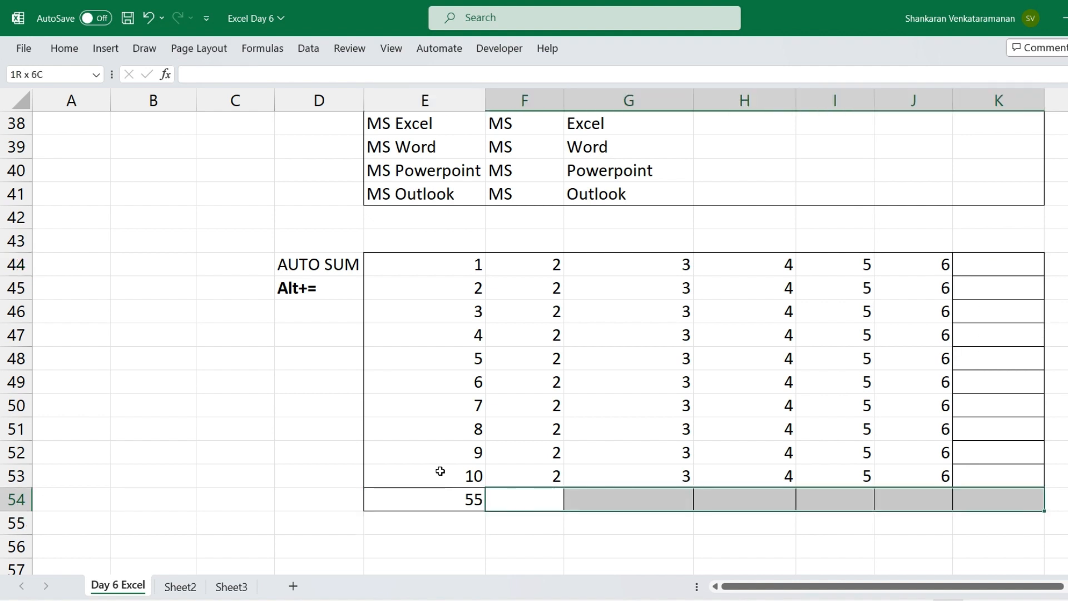
left_click(985, 266, "ctrl")
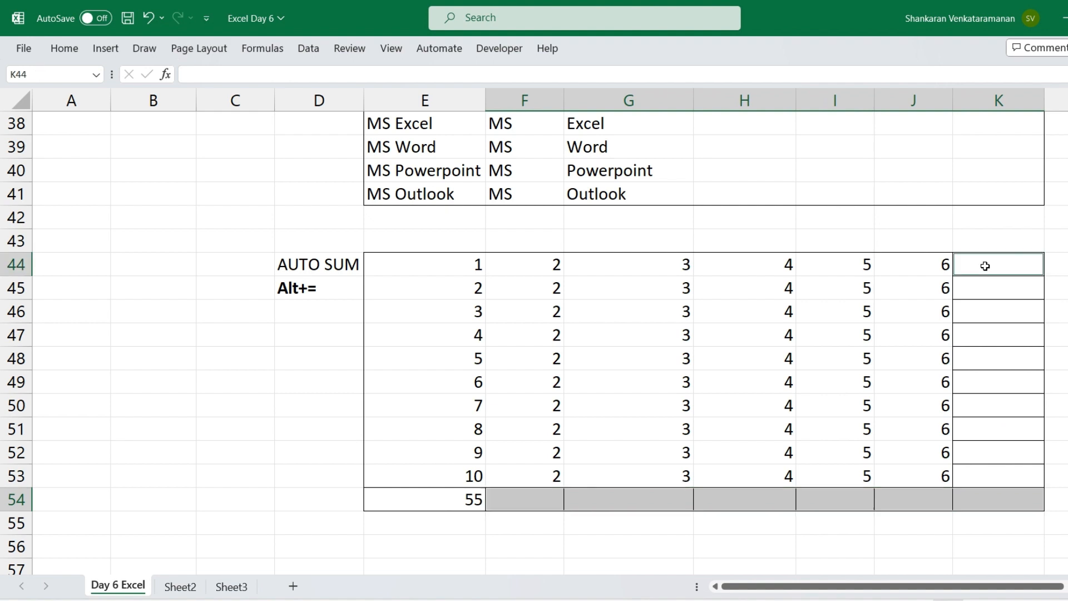
left_click_drag(985, 266, 969, 504)
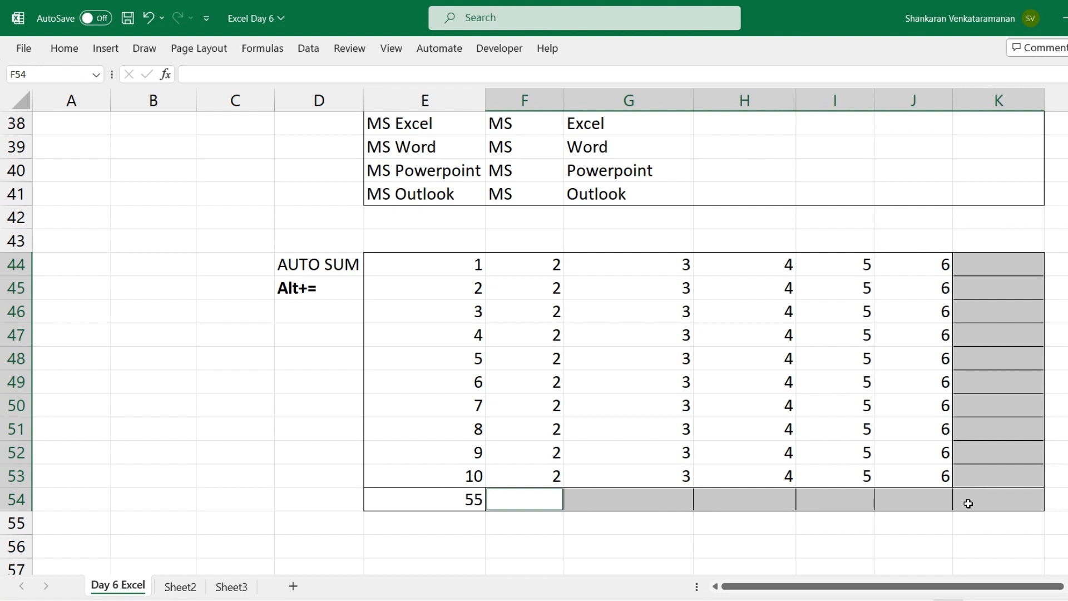
key("alt+equal")
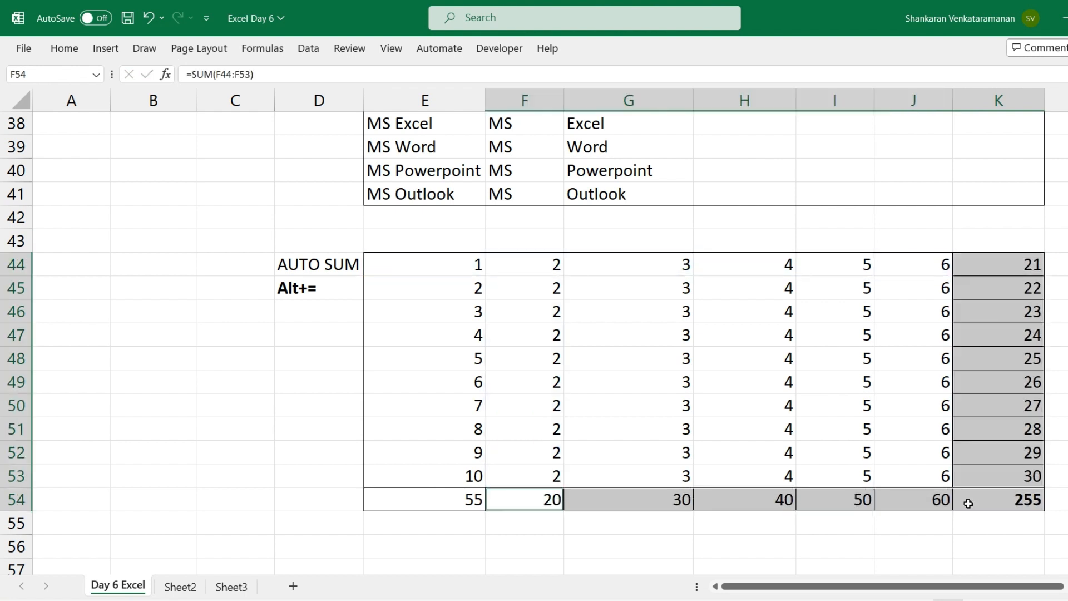
left_click(1013, 267)
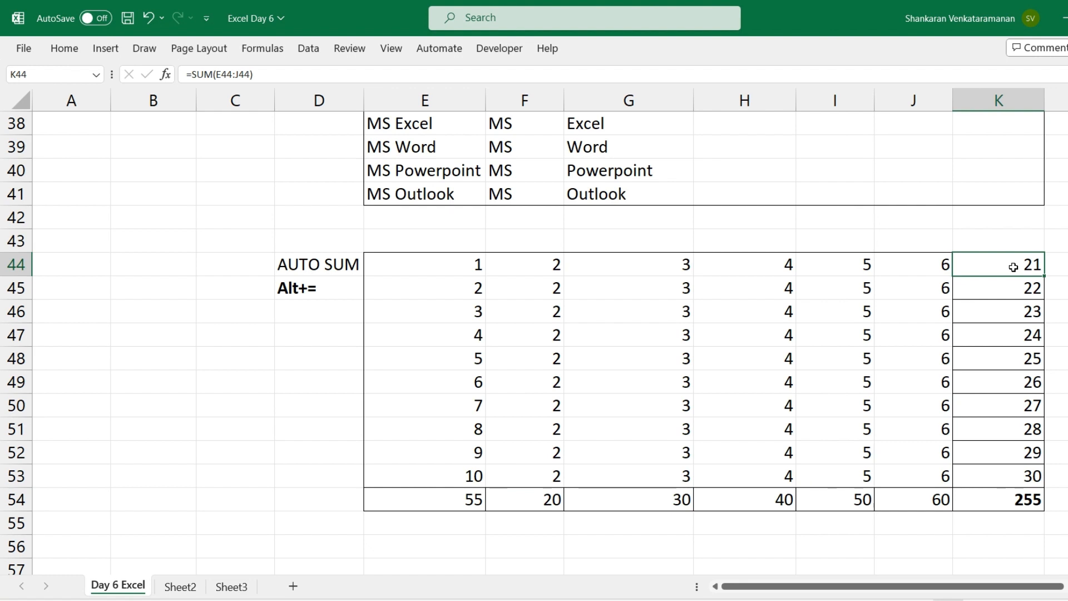
Examine the sum formulas in K44, H54 and K54, along with the row totals in K44:K53 and column totals in E54:J54
double_click(1013, 267)
key("Escape")
left_click(751, 501)
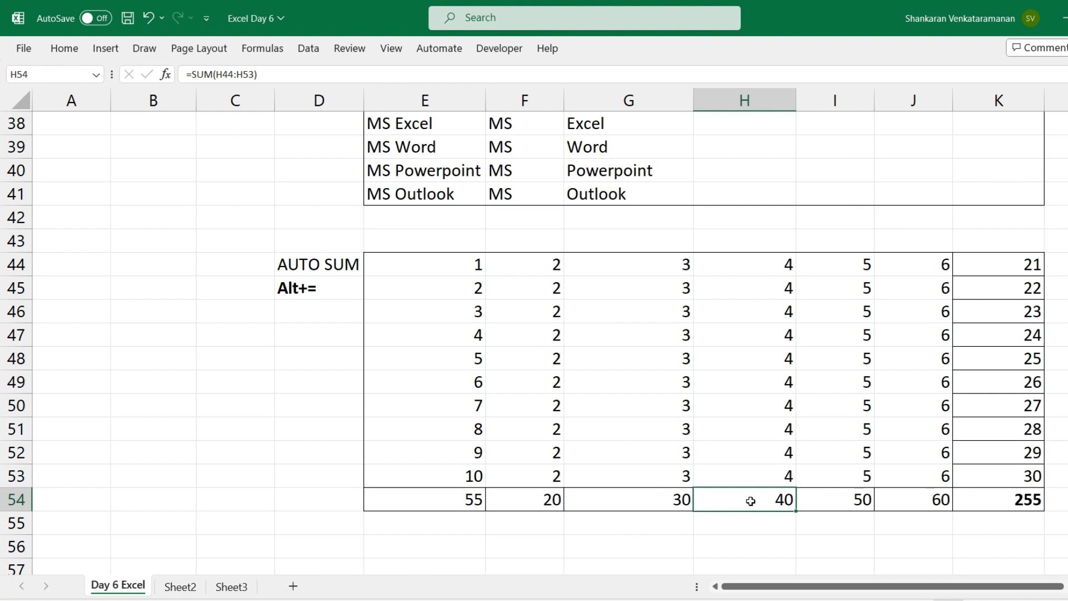
double_click(751, 501)
key("Escape")
left_click(1010, 502)
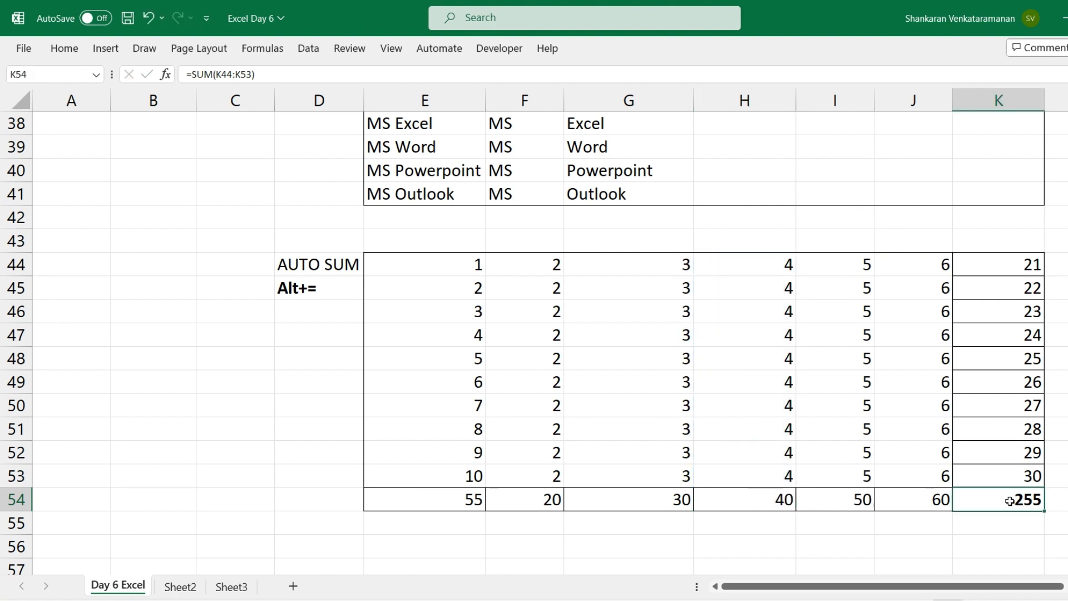
left_click_drag(1004, 267, 1004, 469)
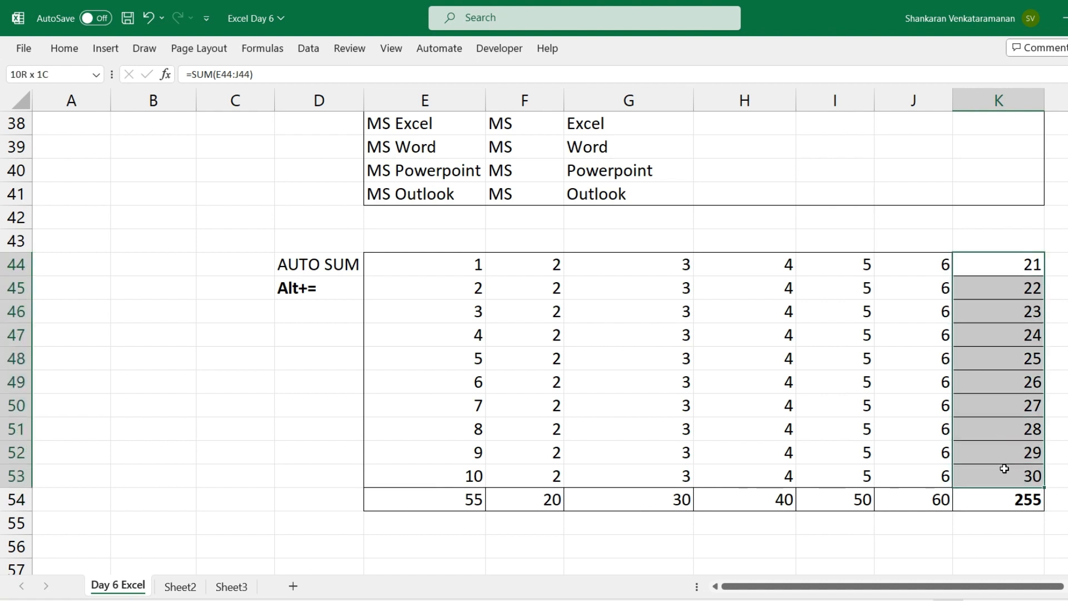
left_click_drag(457, 504, 917, 499)
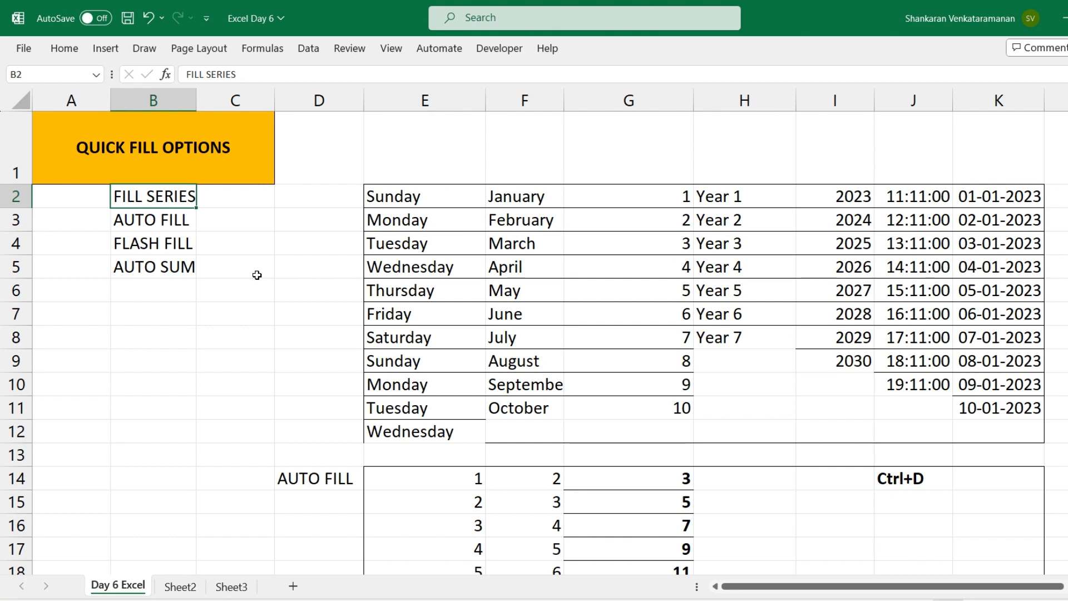
Review the QUICK FILL OPTIONS list from FILL SERIES in B2 down to AUTO SUM in B5
key("Down")
key("Down")
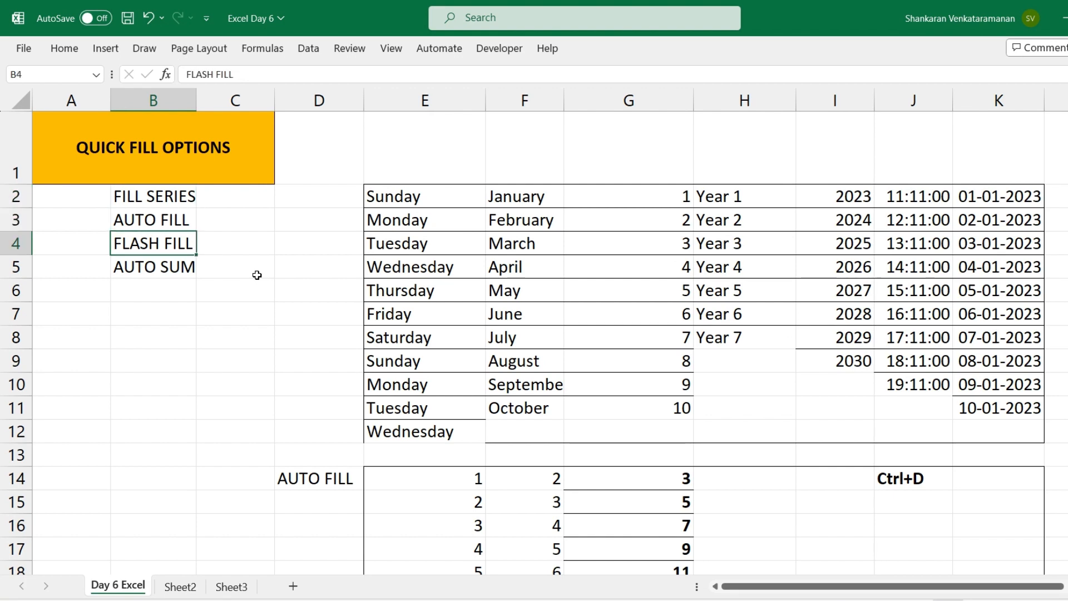
key("Down")
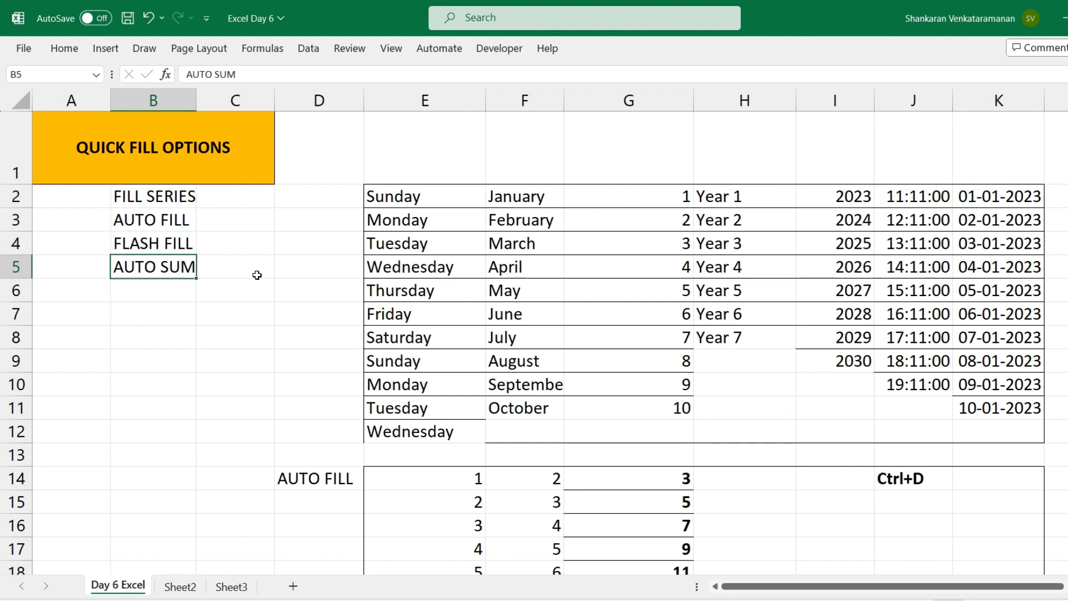